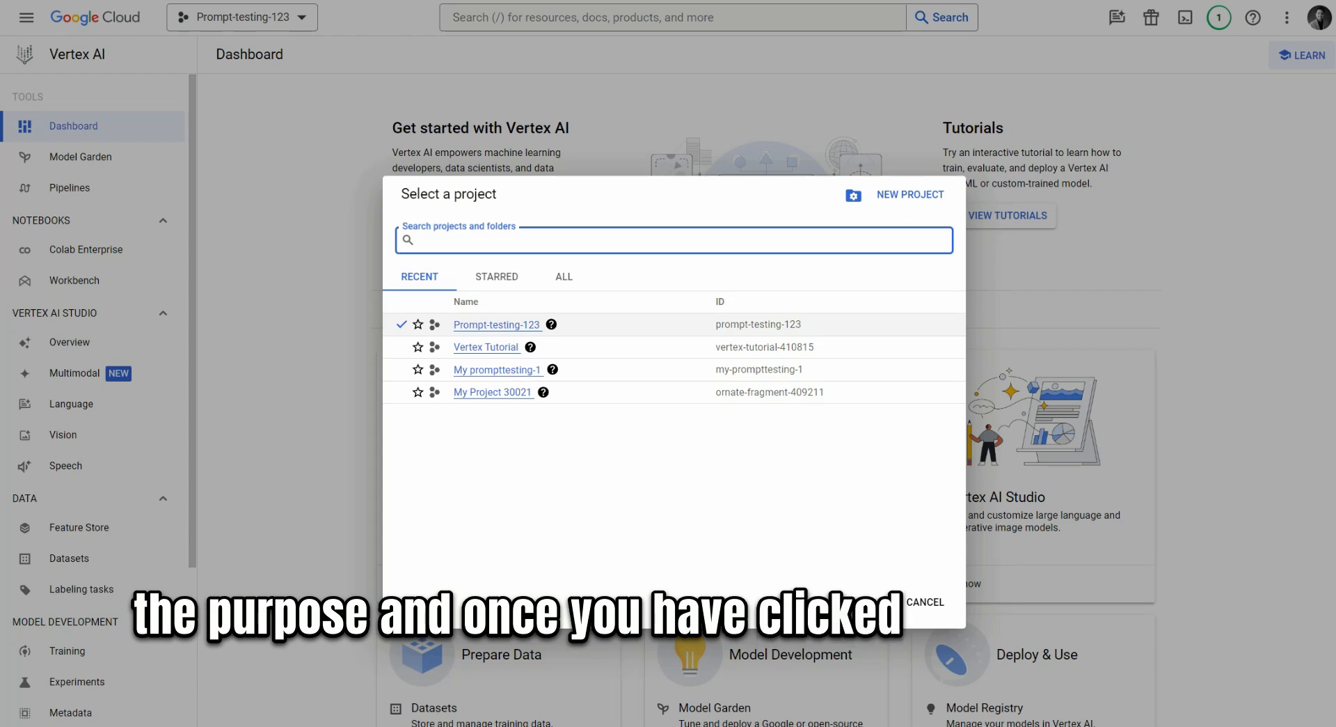
# Step: Select the Prompt-testing-123 project and create a new text prompt from Vertex AI Studio's Language section
pyautogui.click(497, 325)
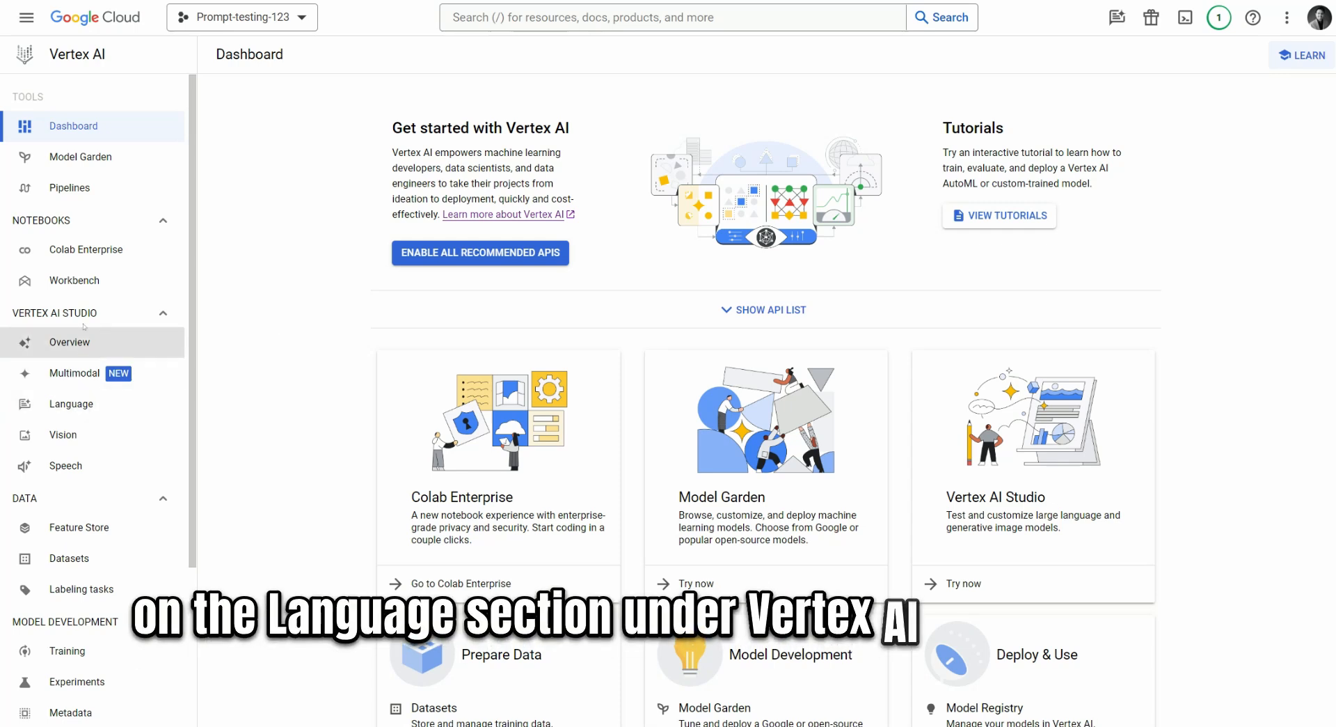
pyautogui.click(79, 405)
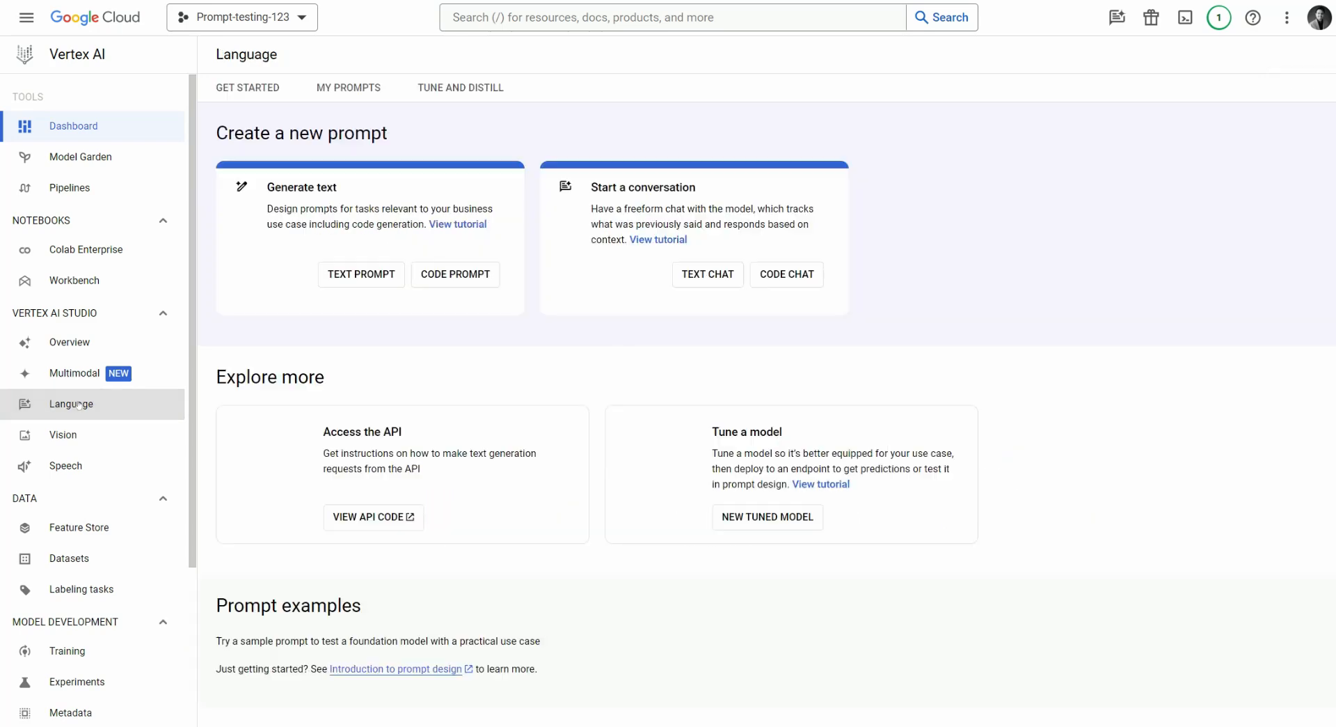
pyautogui.click(350, 274)
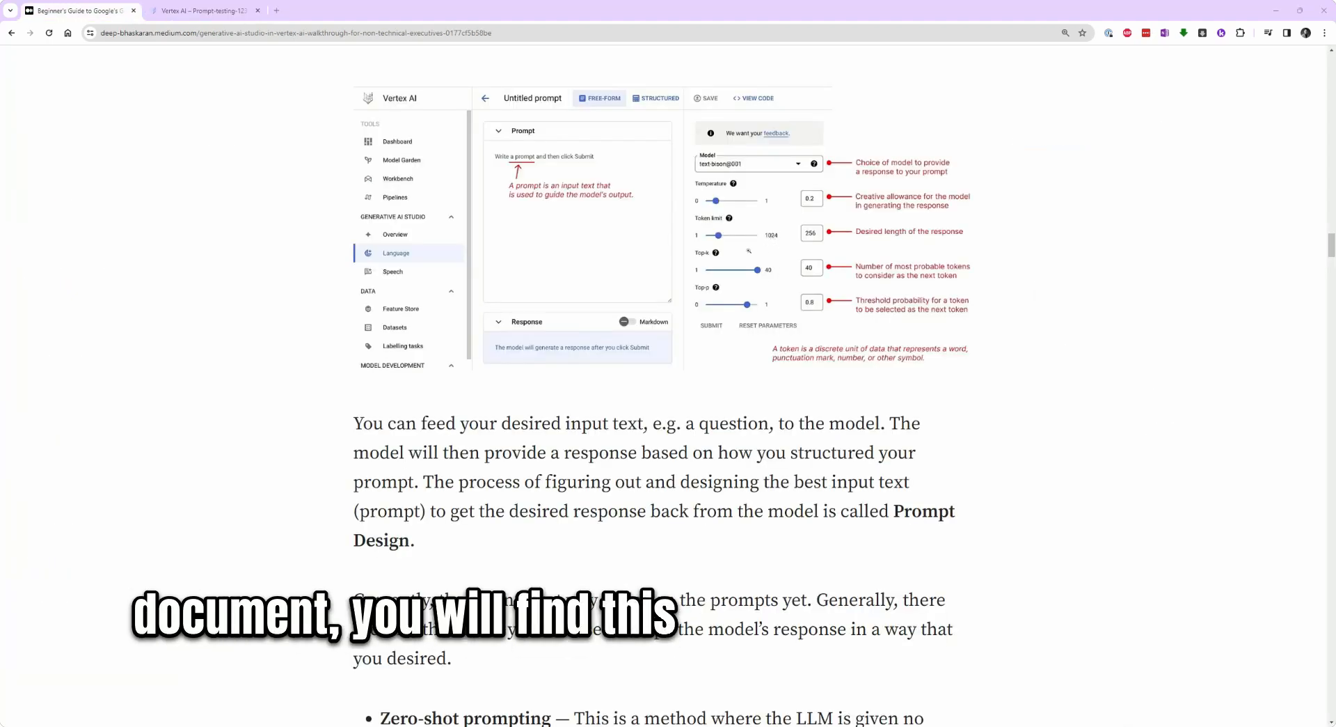
# Step: Examine the article's annotated prompt settings diagram at full size and read on to the zero-shot, one-shot and few-shot prompting methods
pyautogui.click(559, 244)
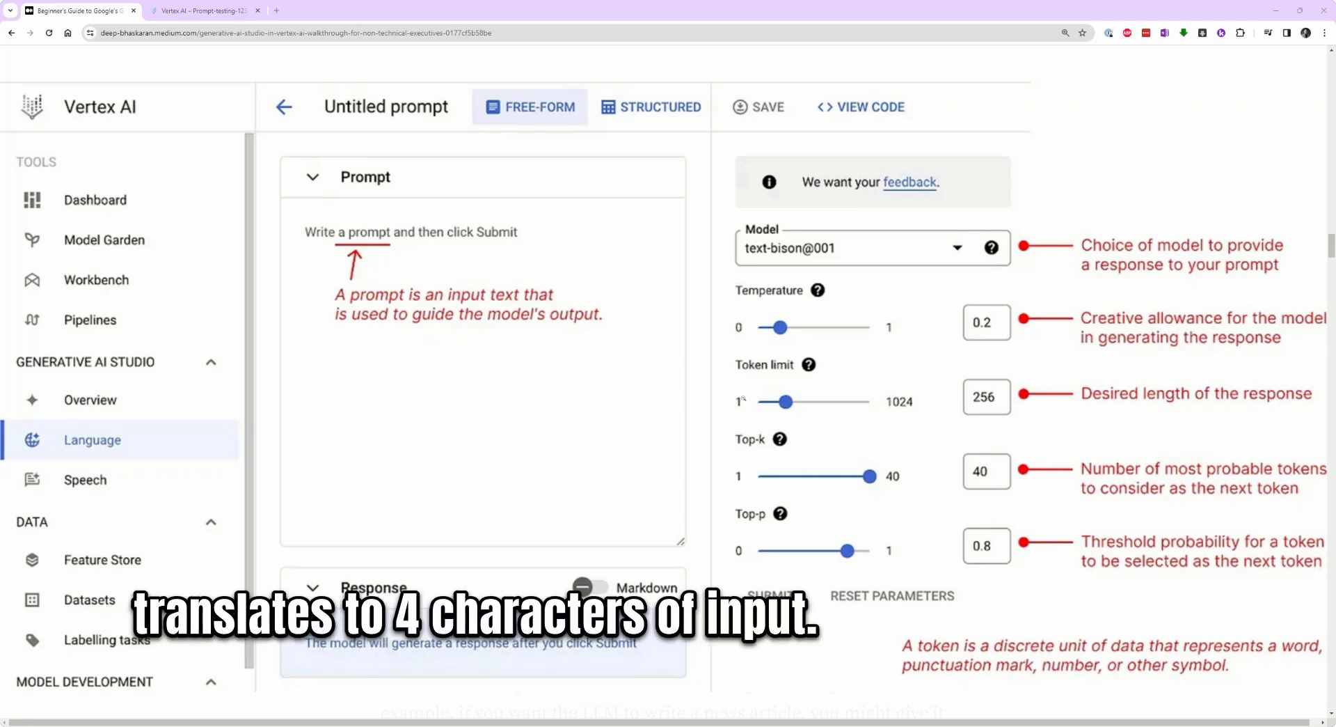
pyautogui.click(432, 385)
pyautogui.scroll(-5, 431, 386)
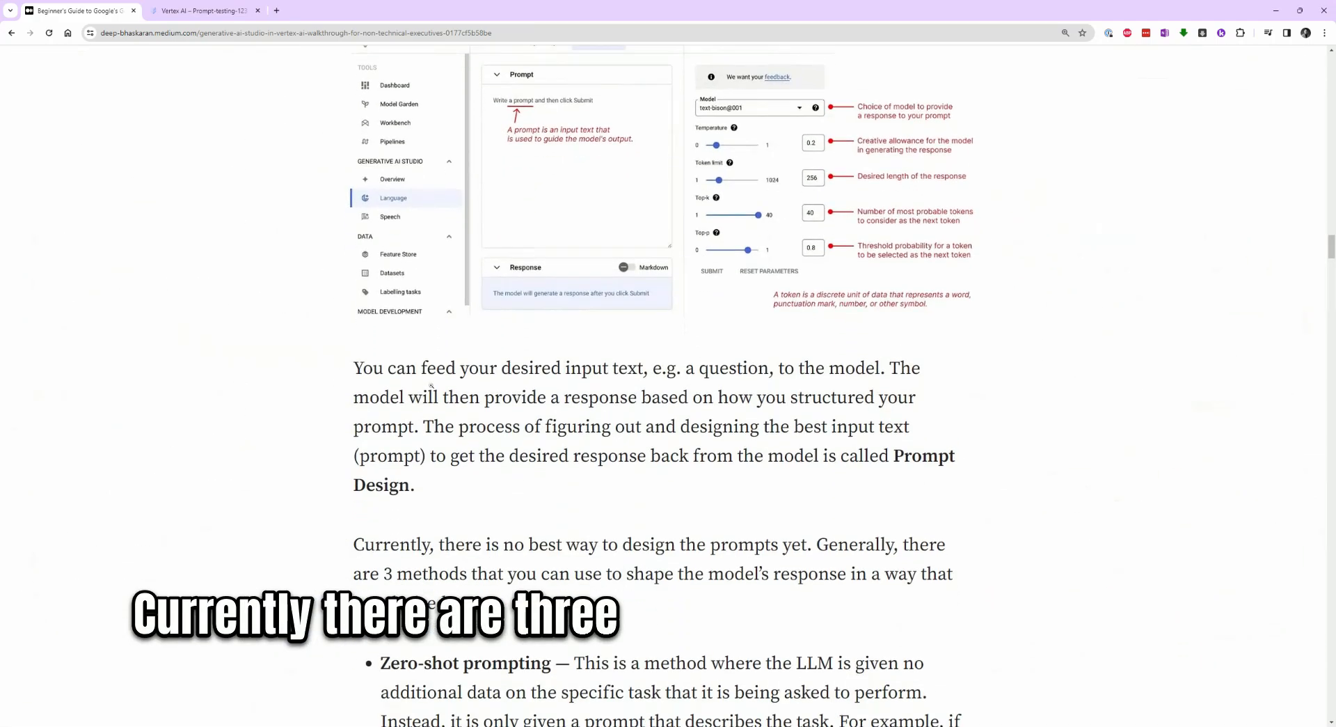
pyautogui.scroll(-2, 432, 387)
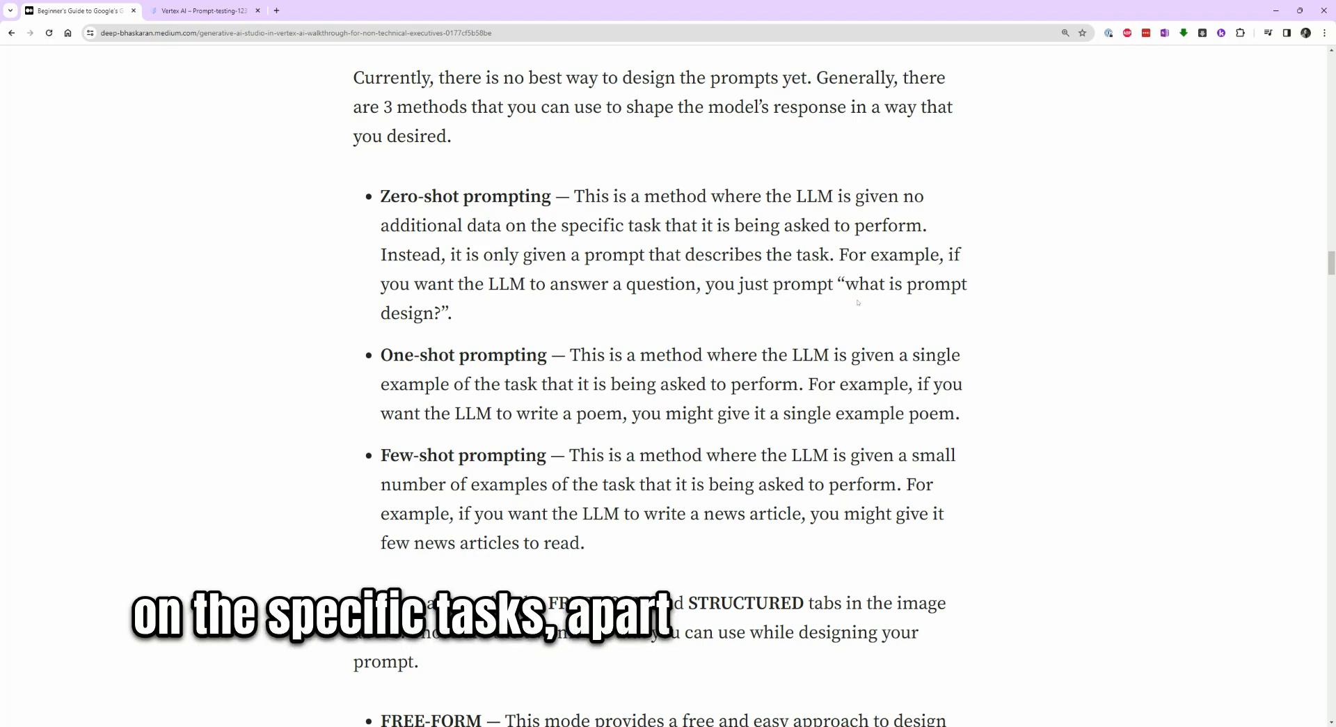
# Step: Copy the zero-shot example "what is prompt design?" from the article and submit it as a freeform prompt in Vertex AI
pyautogui.moveTo(845, 287)
pyautogui.mouseDown()
pyautogui.moveTo(502, 304)
pyautogui.moveTo(845, 285)
pyautogui.mouseUp()
pyautogui.hotkey('ctrl', 'c')
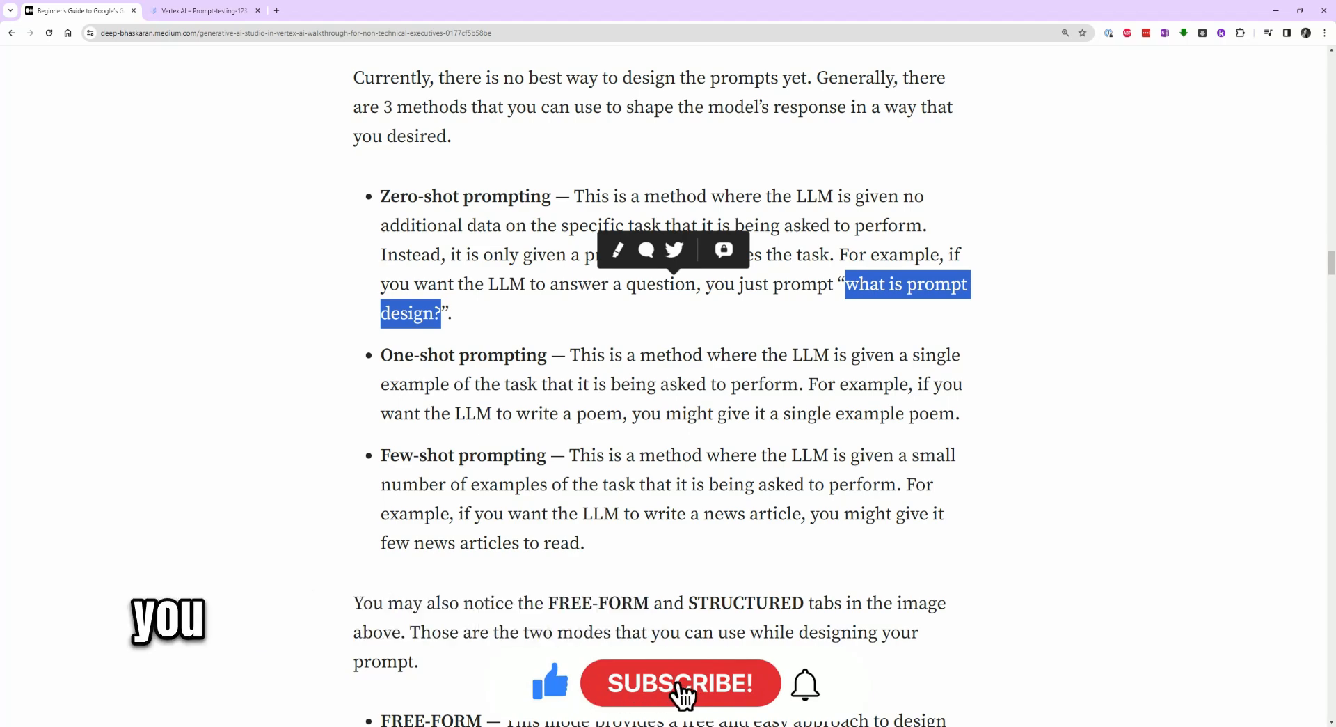
pyautogui.click(202, 11)
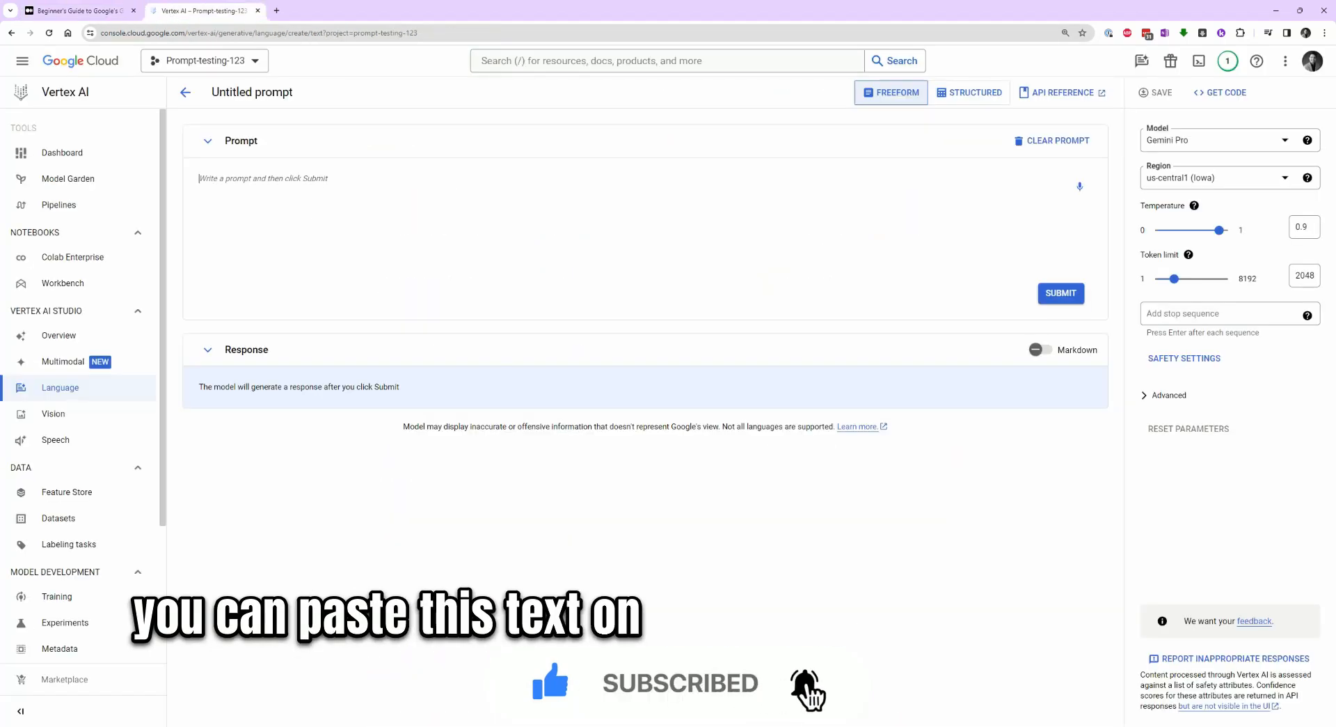
pyautogui.hotkey('ctrl', 'v')
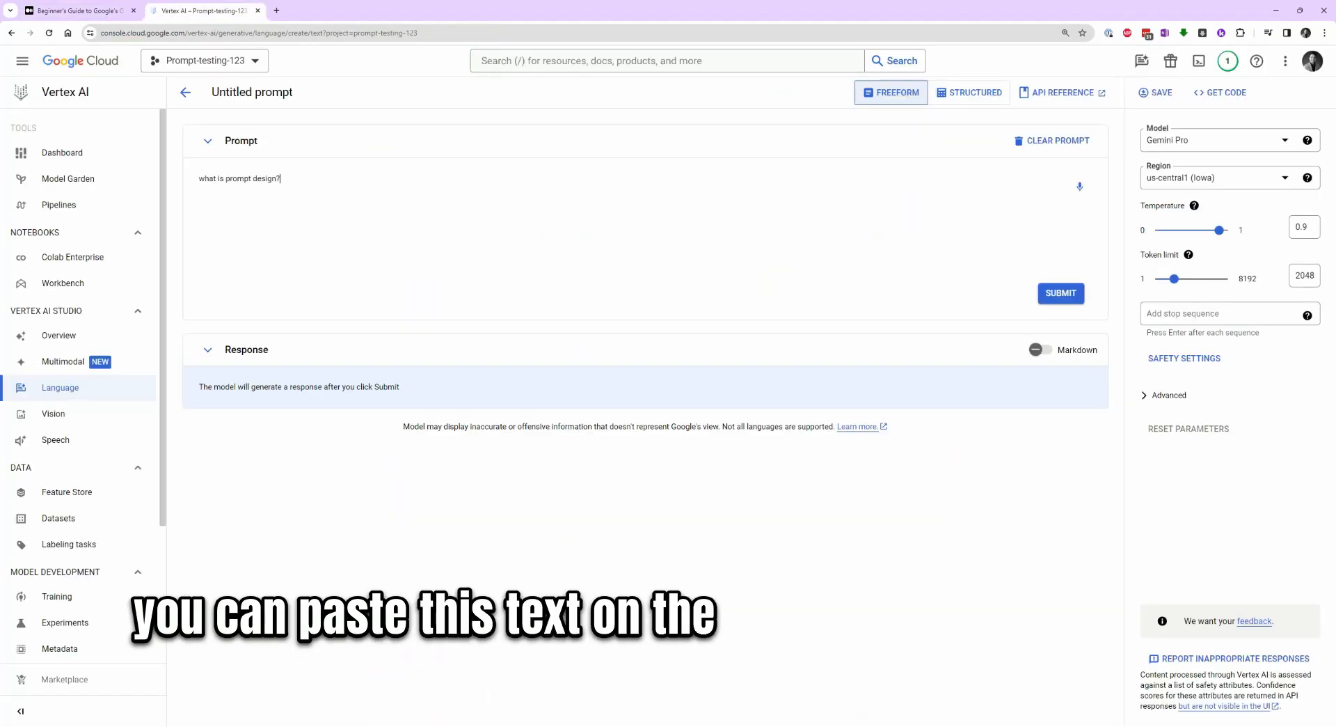
pyautogui.click(1059, 296)
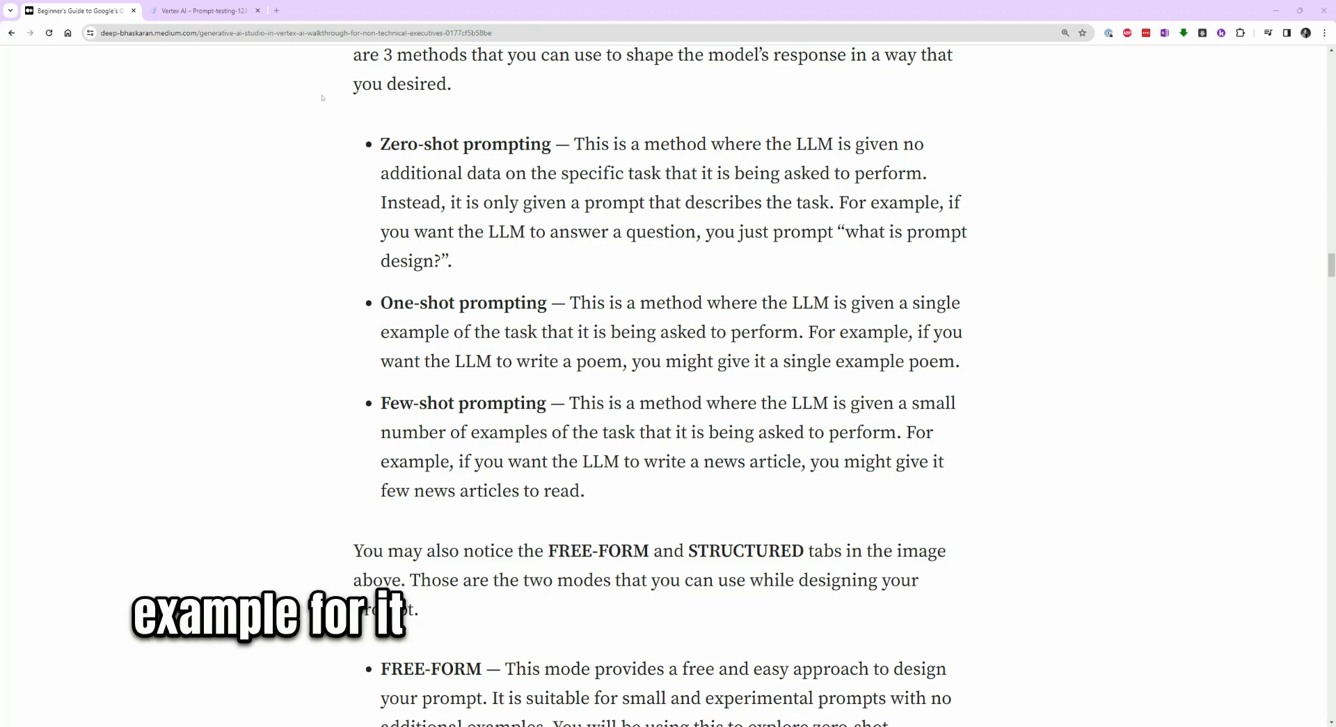
# Step: Submit the test input "The colour of the sky is" in a structured Vertex AI prompt, and respell "colour" as "color"
pyautogui.click(209, 10)
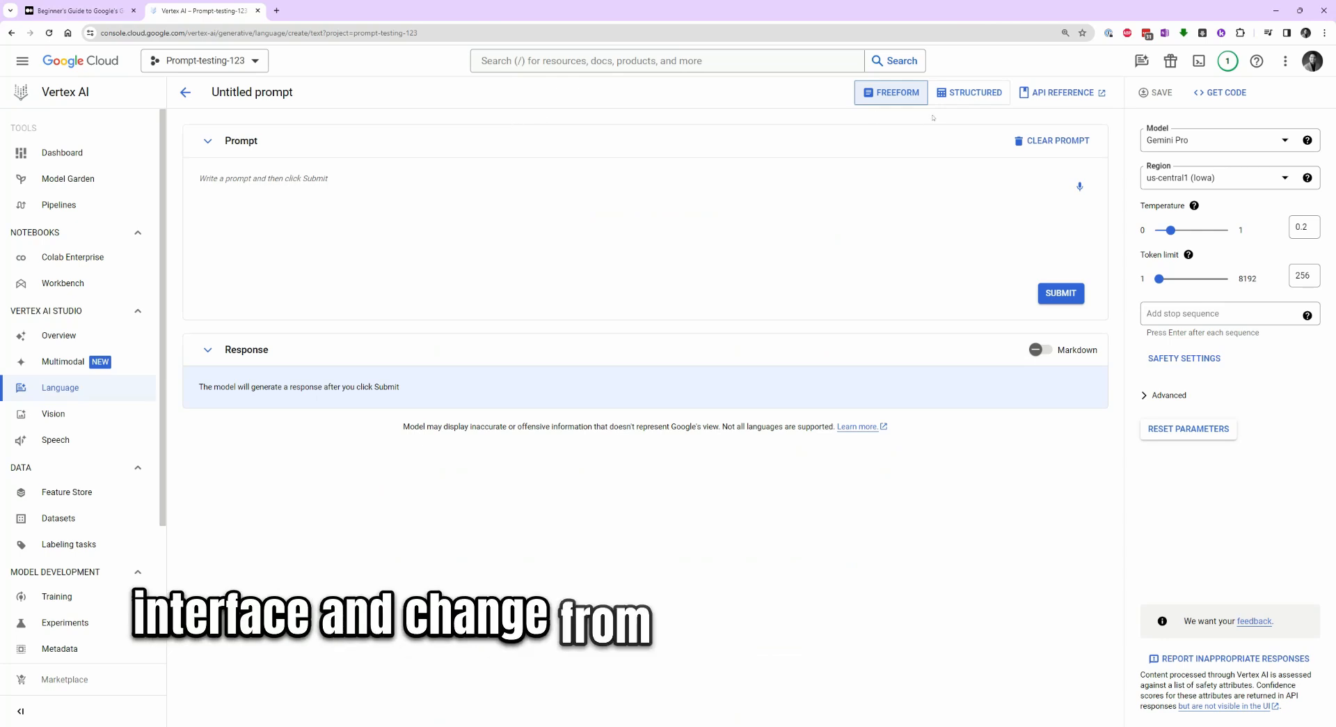
pyautogui.click(981, 96)
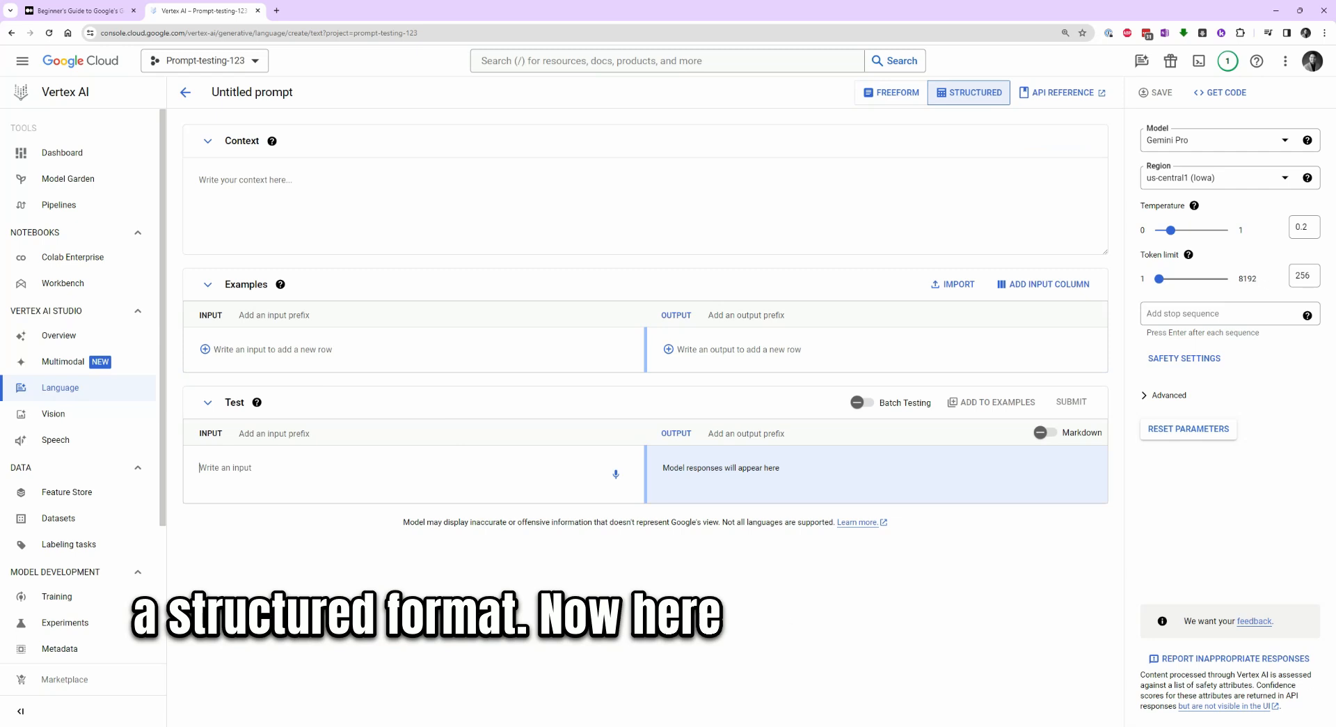
pyautogui.click(225, 468)
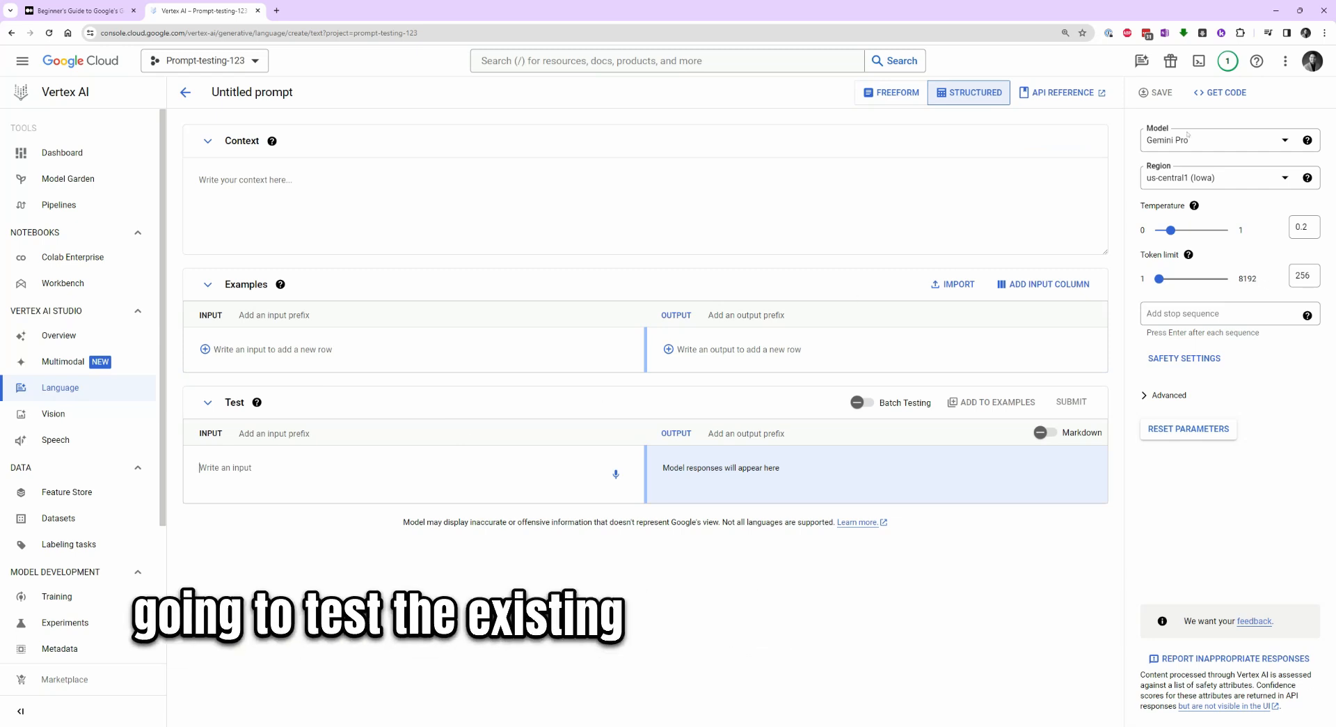
pyautogui.write('The colour of the sky is')
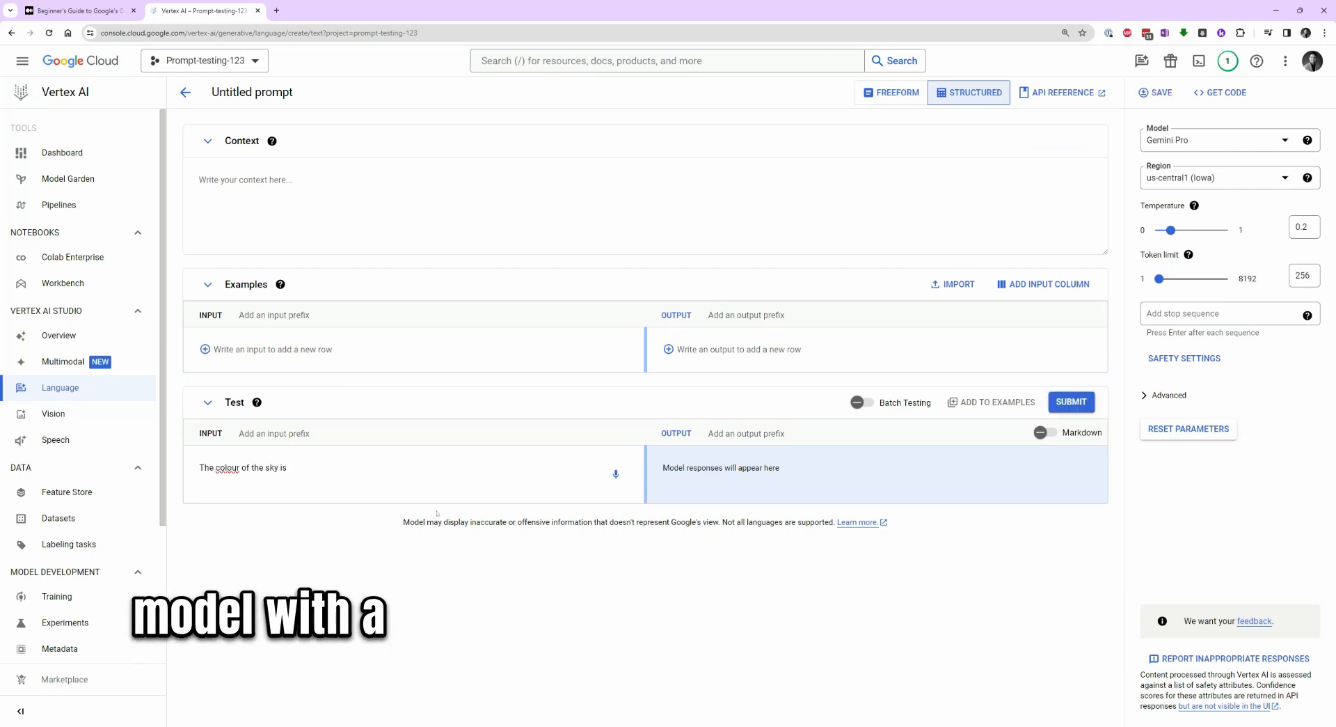
pyautogui.click(1072, 402)
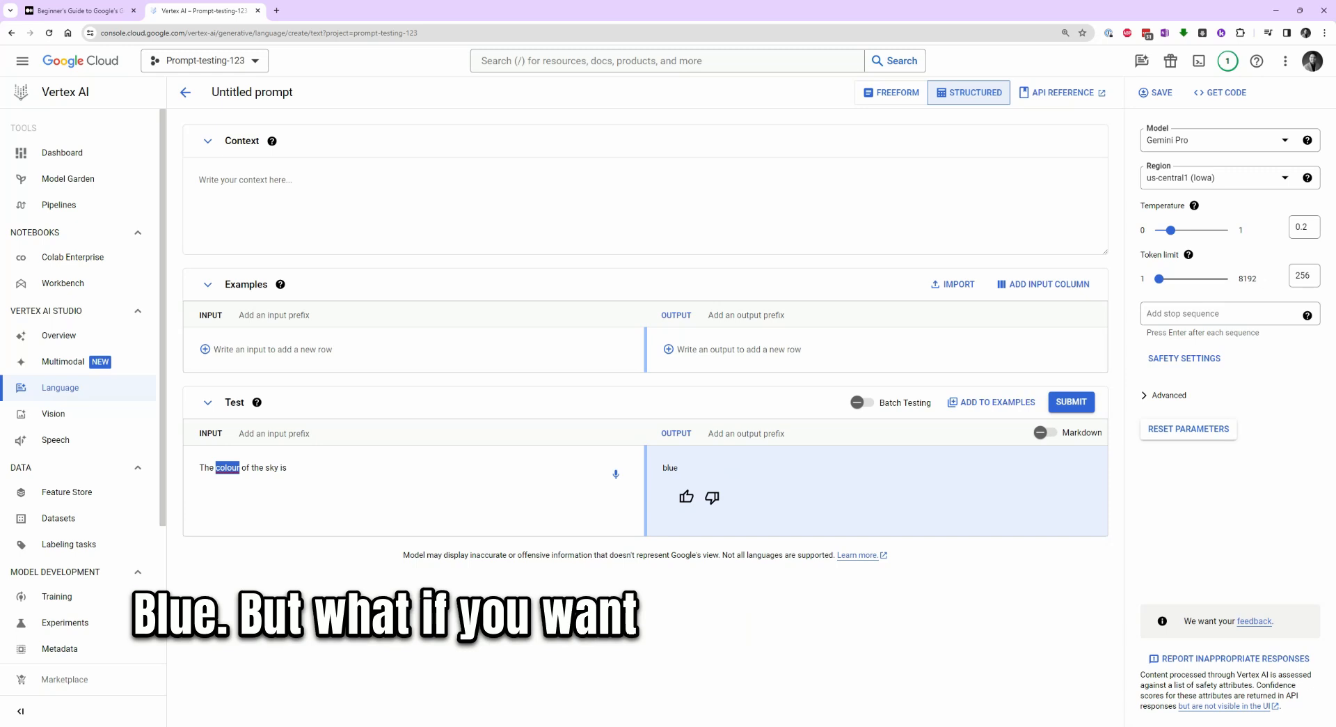
pyautogui.write('color')
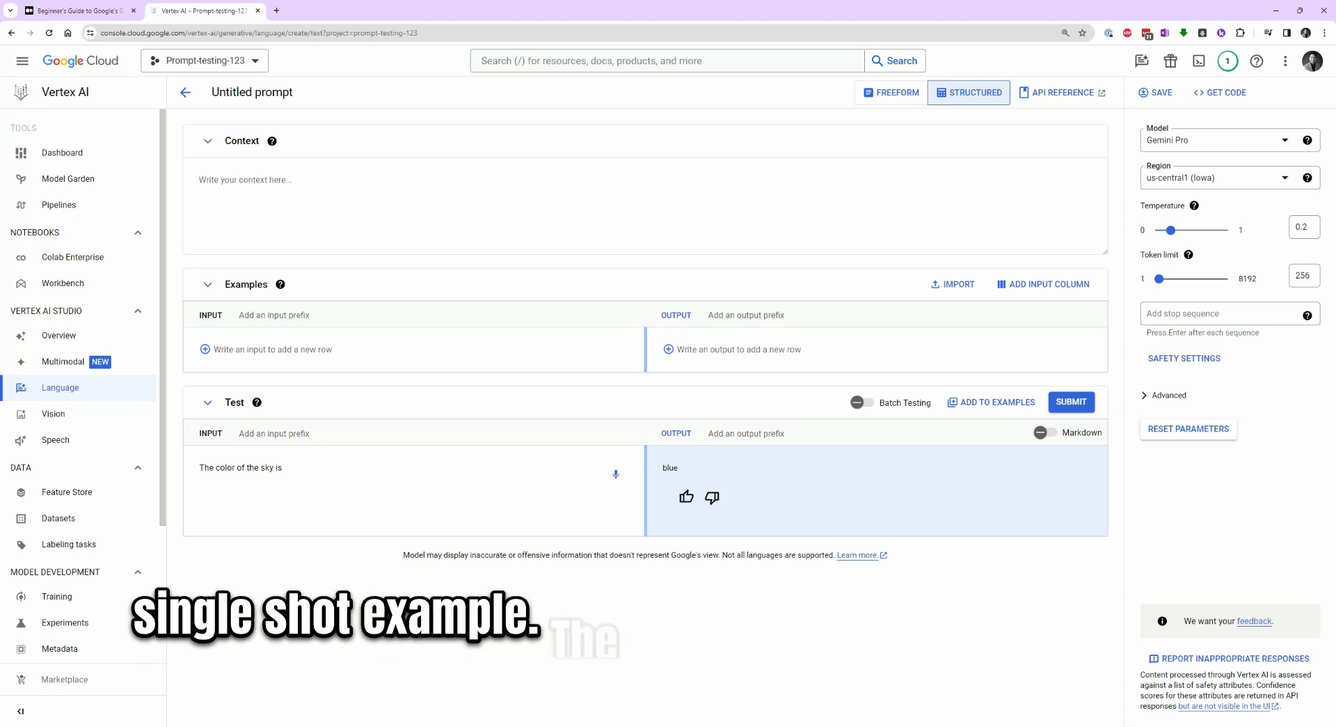
# Step: Add an example with input "The color of the grass" and output "The color of the grass is green", and resubmit the test
pyautogui.write('e color')
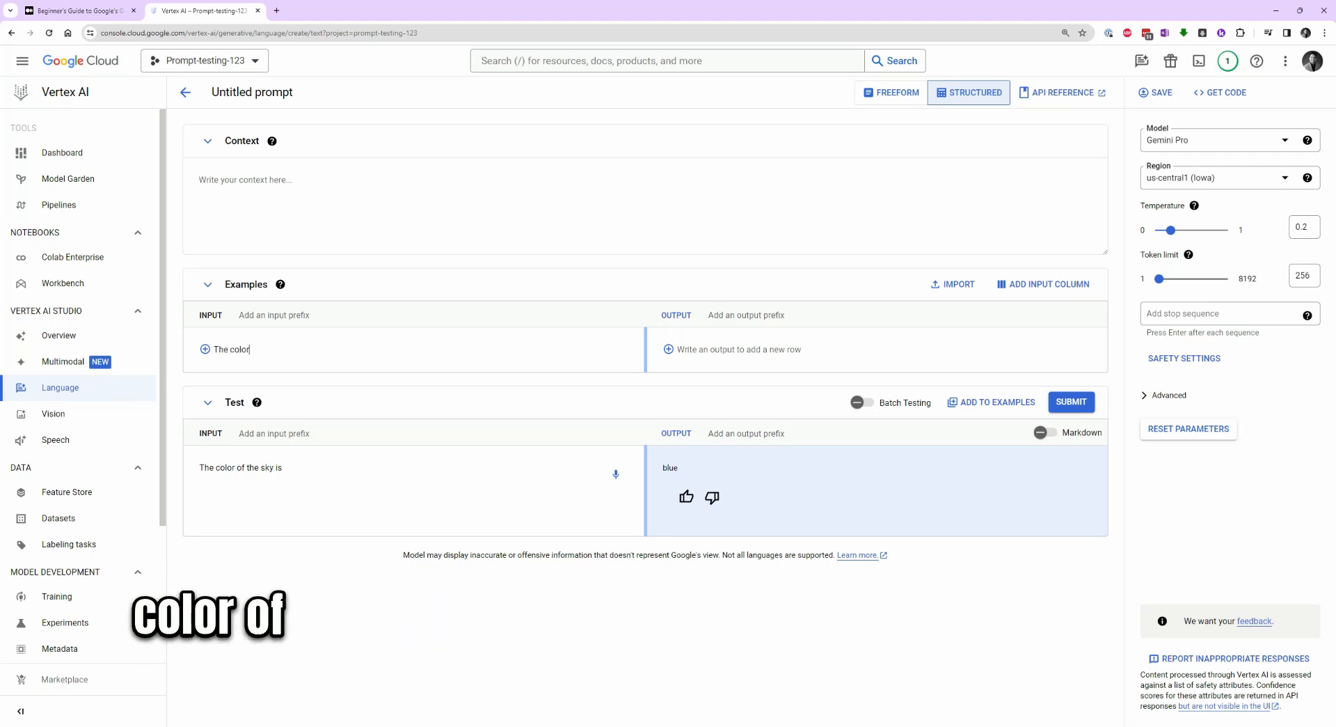
pyautogui.write(' of the grass')
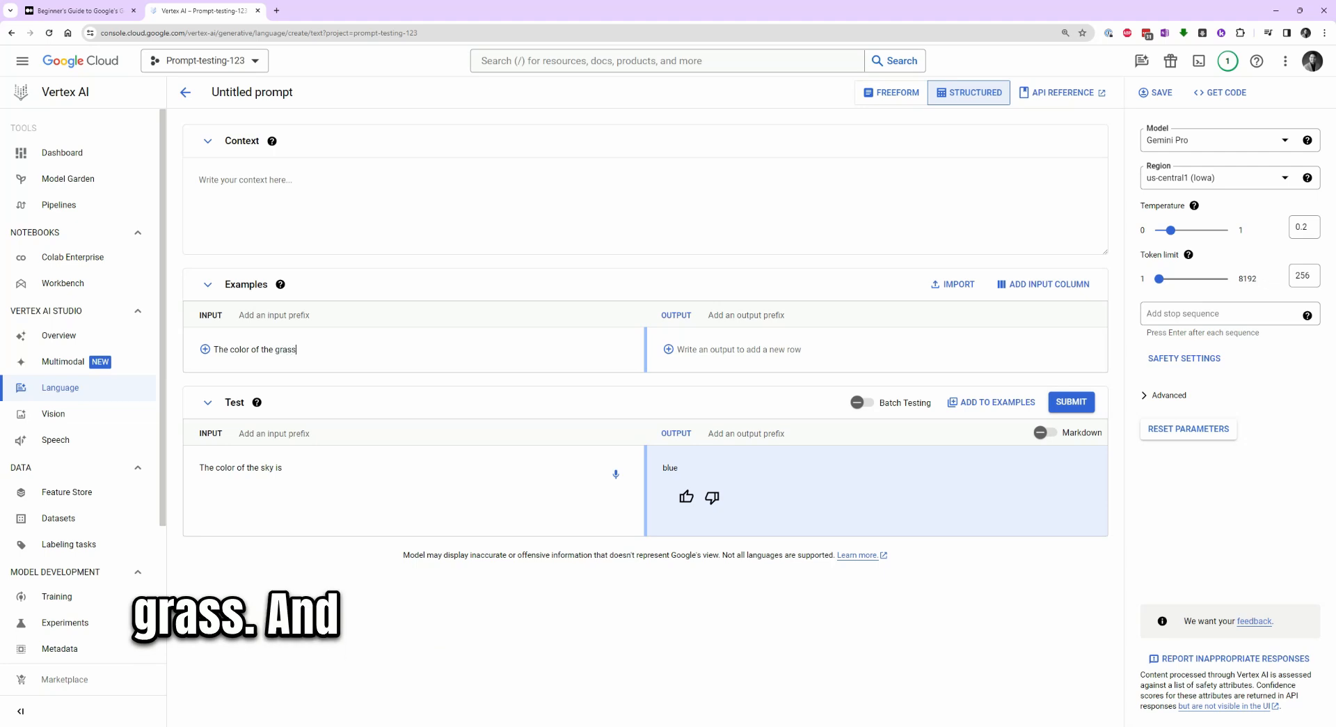
pyautogui.press('Tab')
pyautogui.write('The color of the grass')
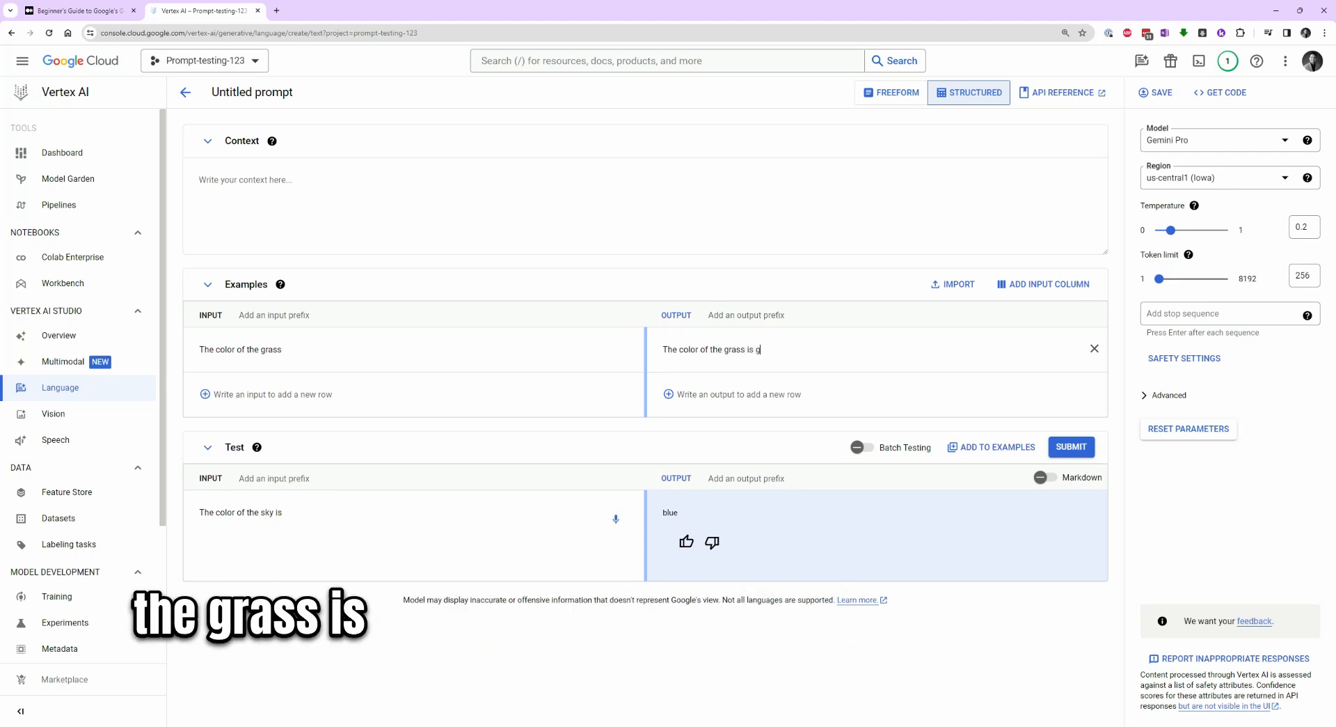
pyautogui.write('green')
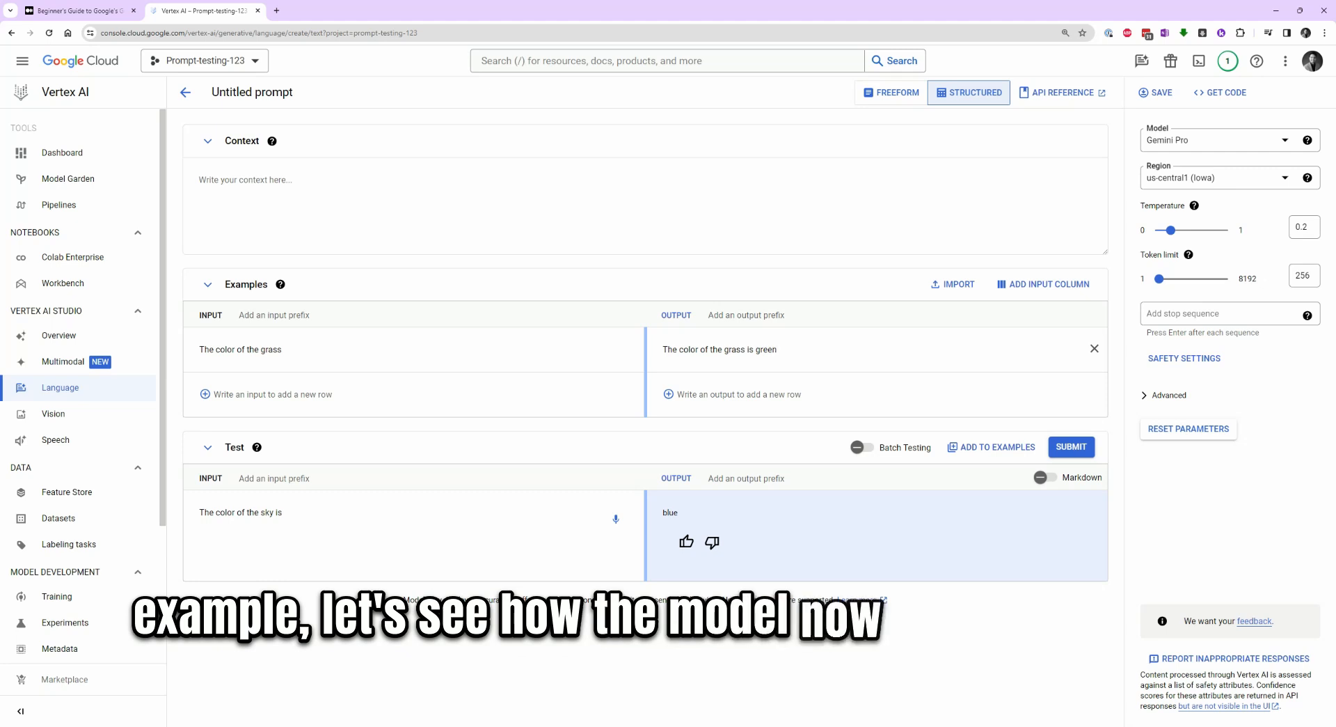
pyautogui.click(1076, 448)
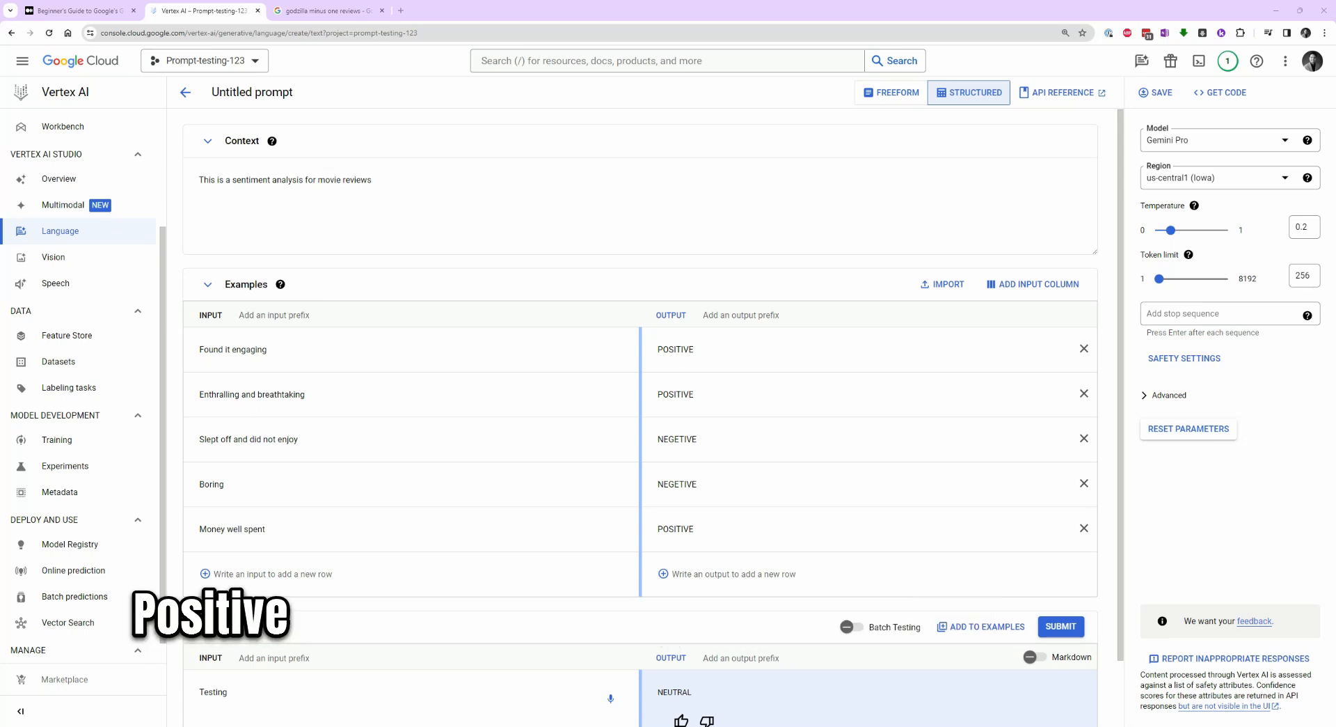
# Step: Replace the sentiment prompt's test input with the copied "Godzilla Minus One" review from the search results and submit it
pyautogui.scroll(-1, 273, 388)
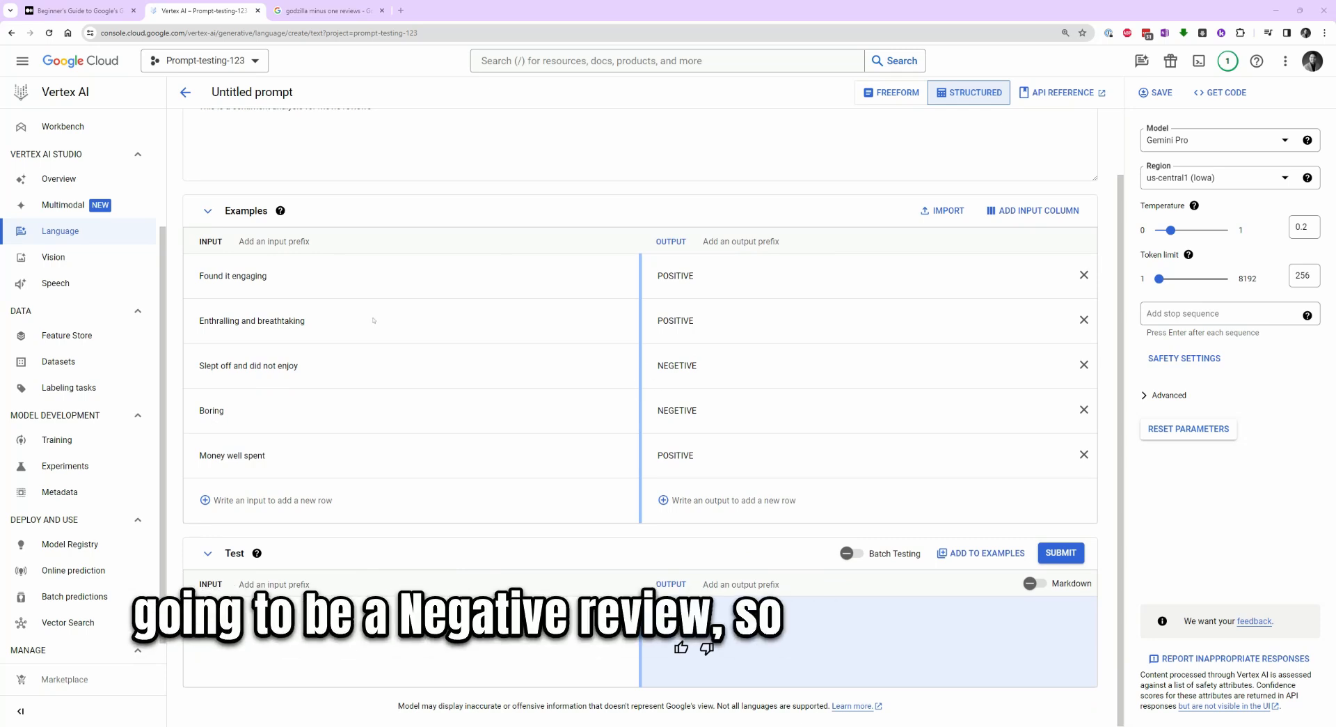
pyautogui.click(332, 11)
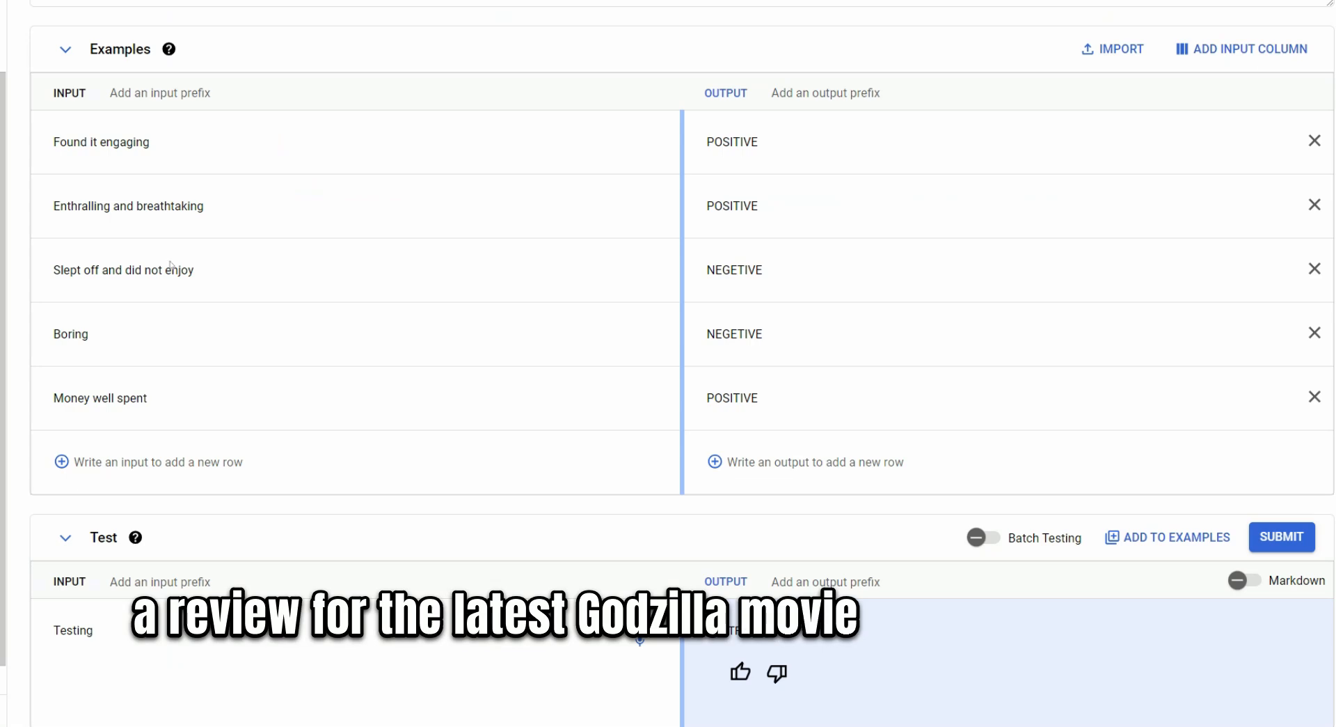
pyautogui.hotkey('ctrl', 'a')
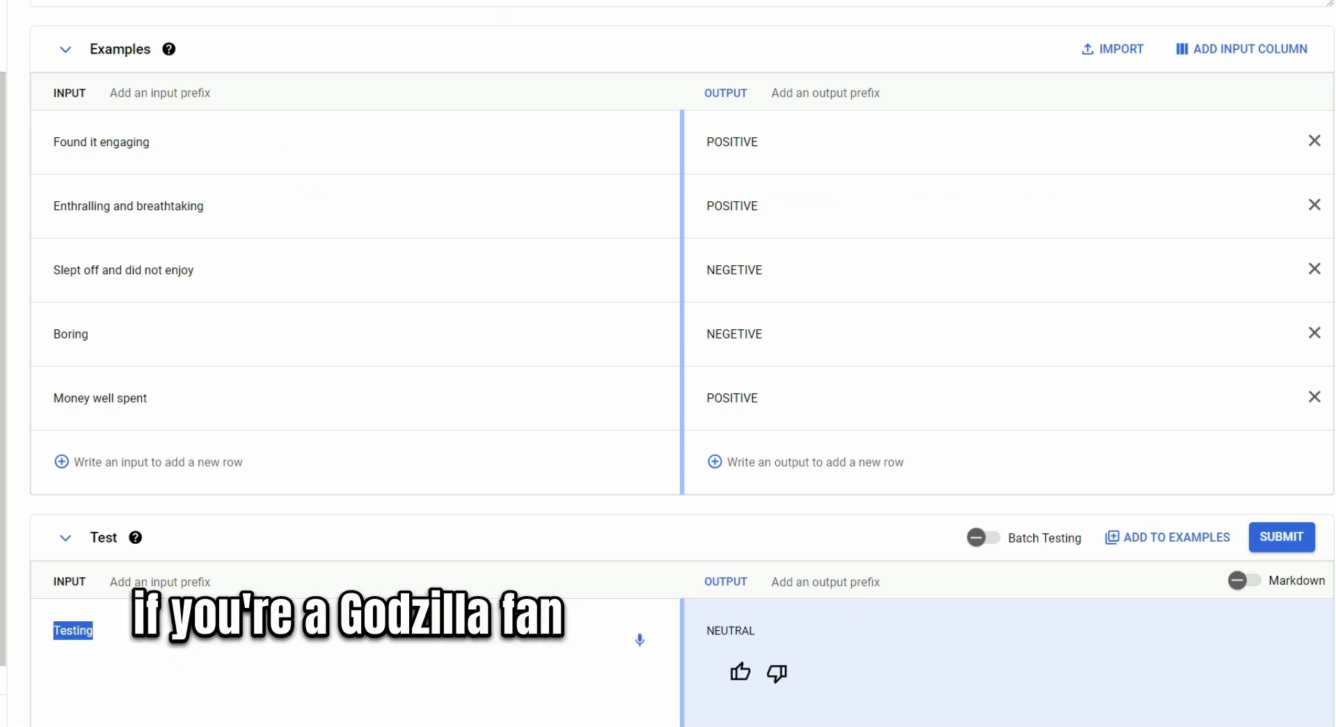
pyautogui.hotkey('ctrl', 'v')
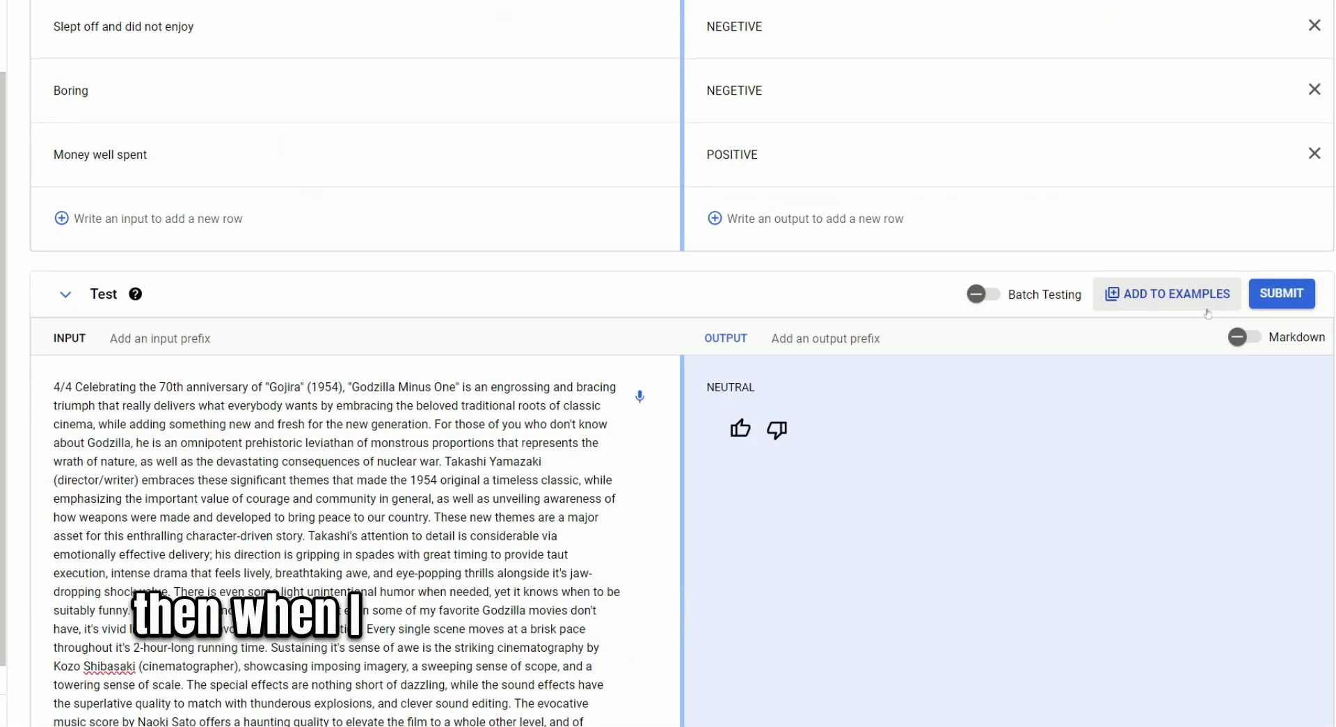
pyautogui.click(1280, 295)
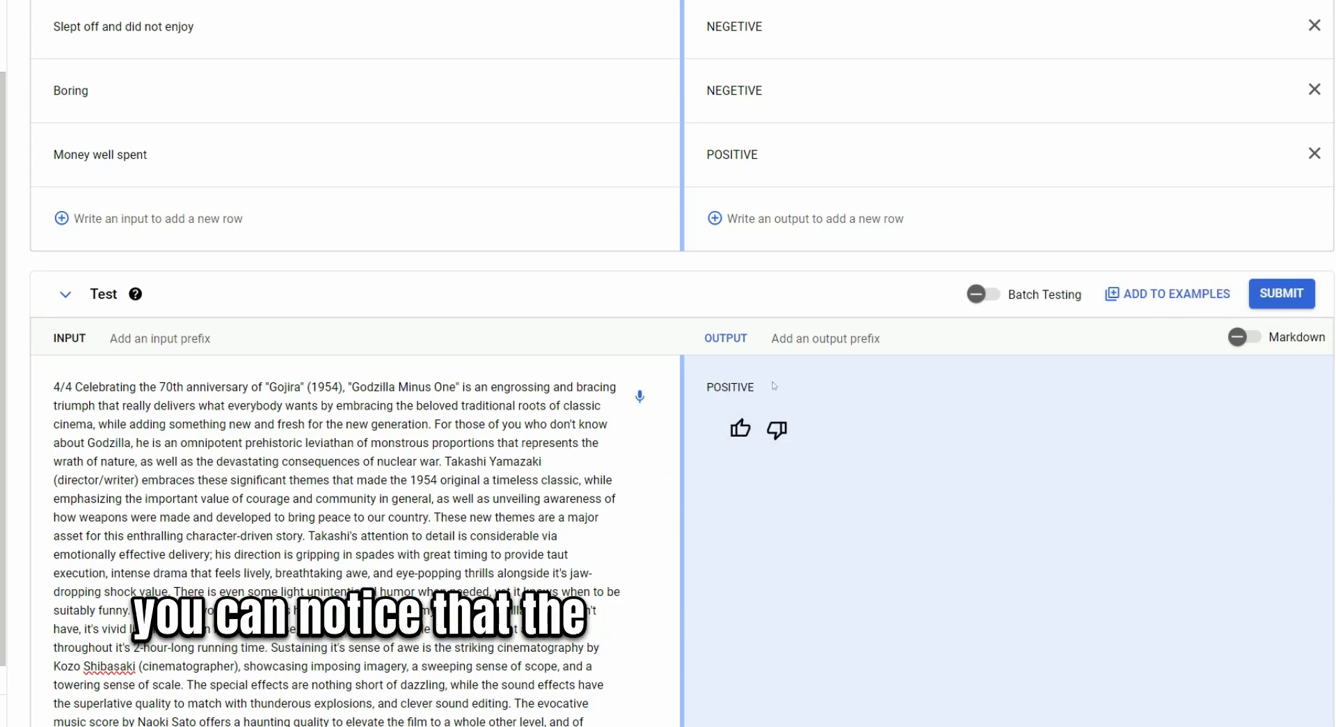
# Step: Replace the review in the test input with "TESTING" and submit it
pyautogui.hotkey('ctrl', 'a')
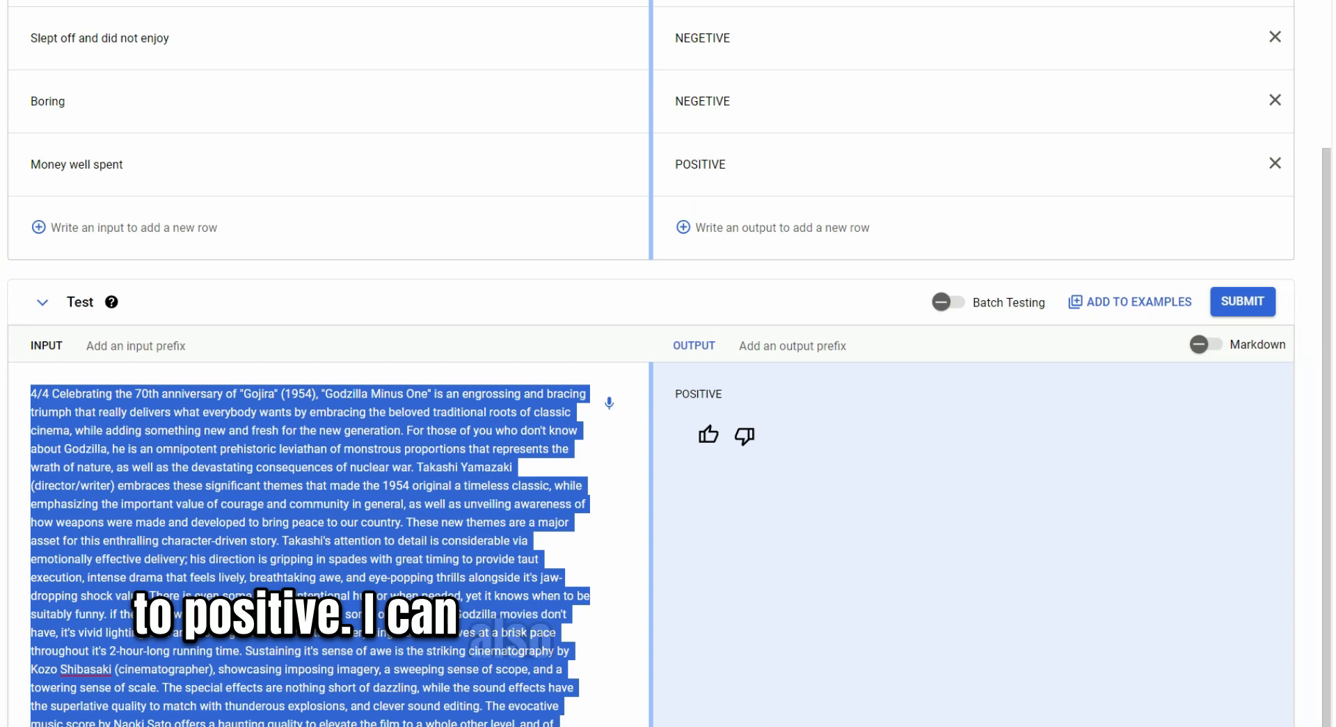
pyautogui.write('TESTING')
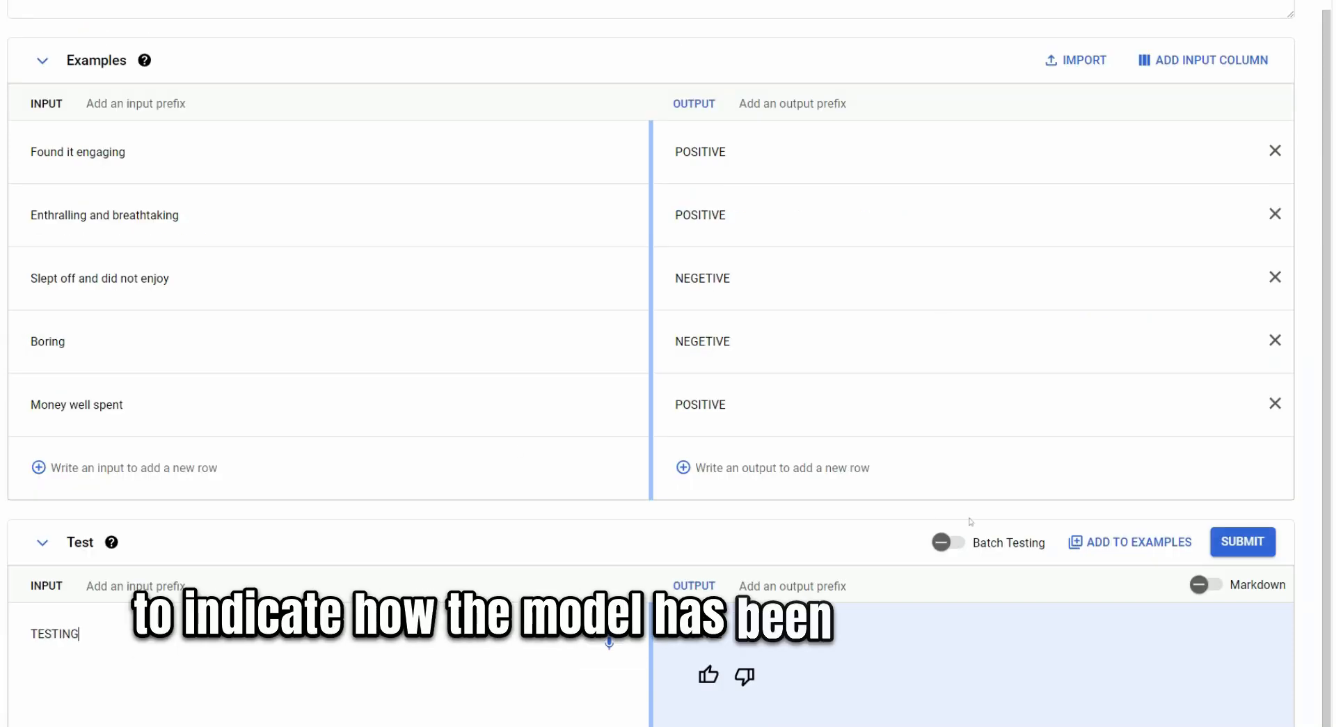
pyautogui.click(1269, 542)
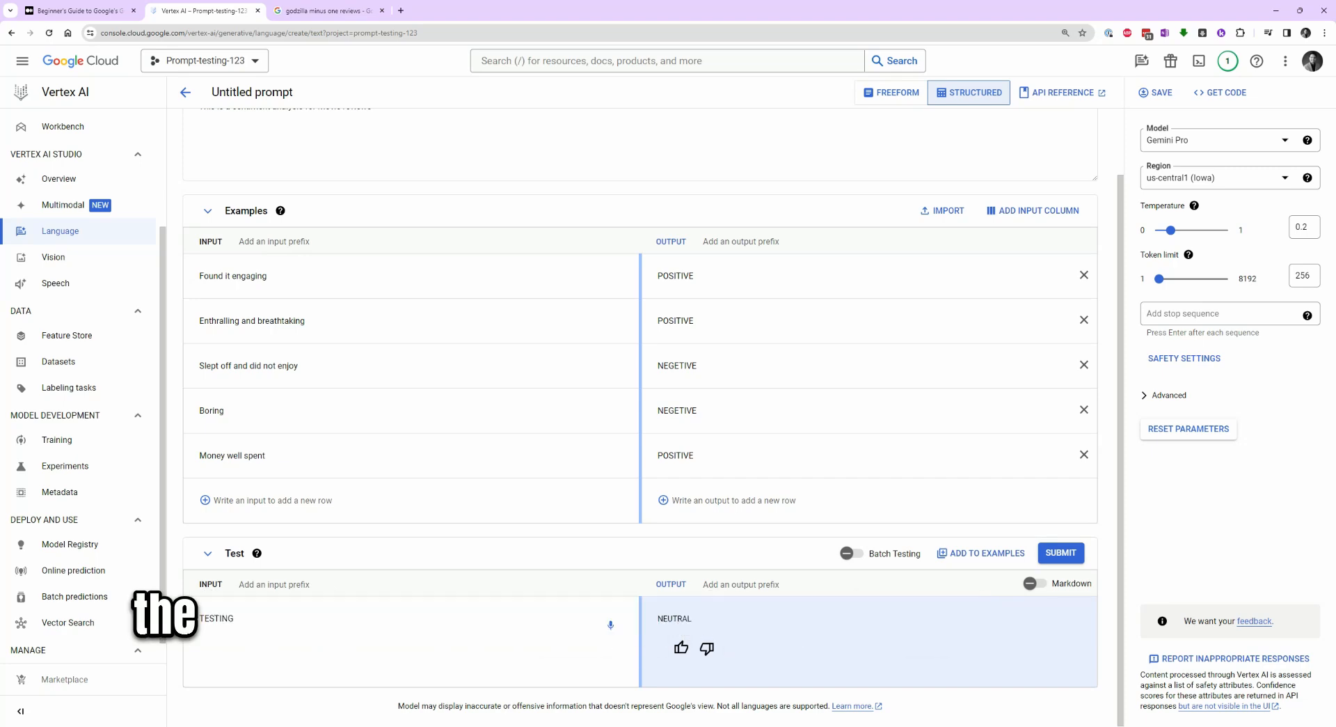
# Step: Save the movie review prompt as "Movie sentiment analyser" and open the list of saved prompts in the Language section
pyautogui.scroll(1, 641, 417)
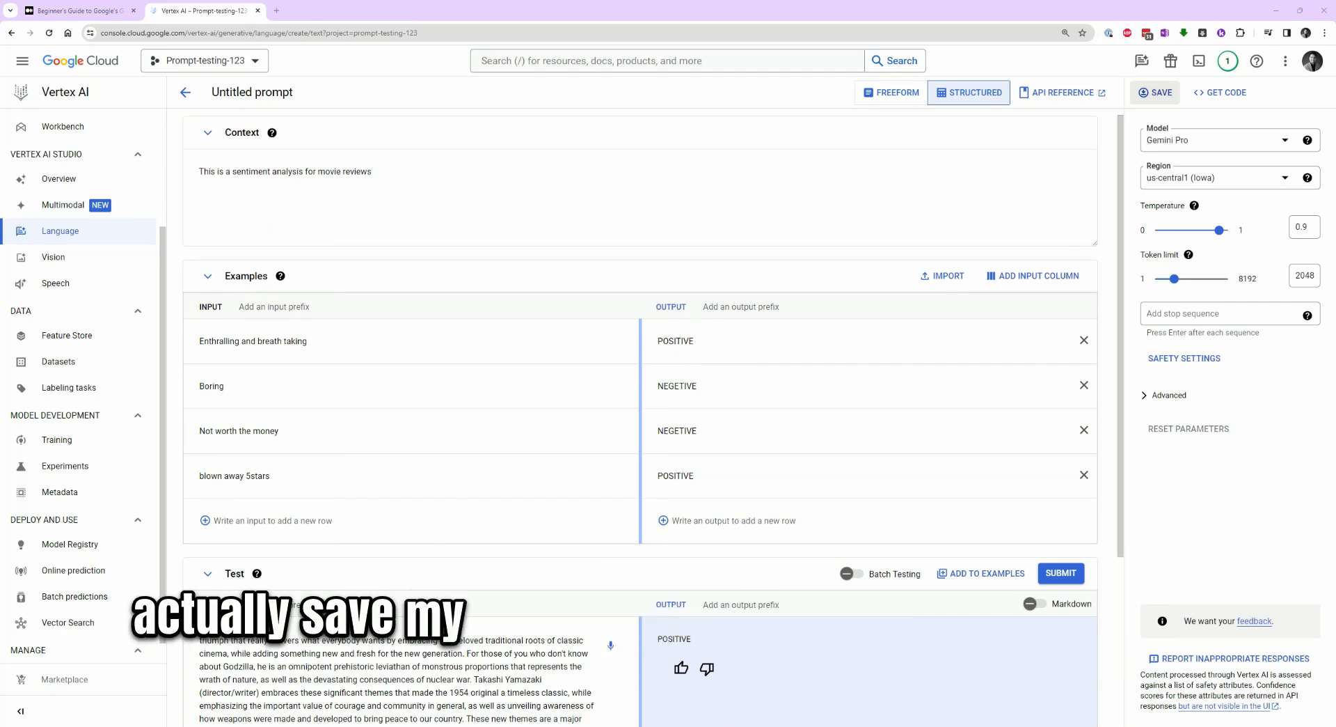
pyautogui.click(1155, 92)
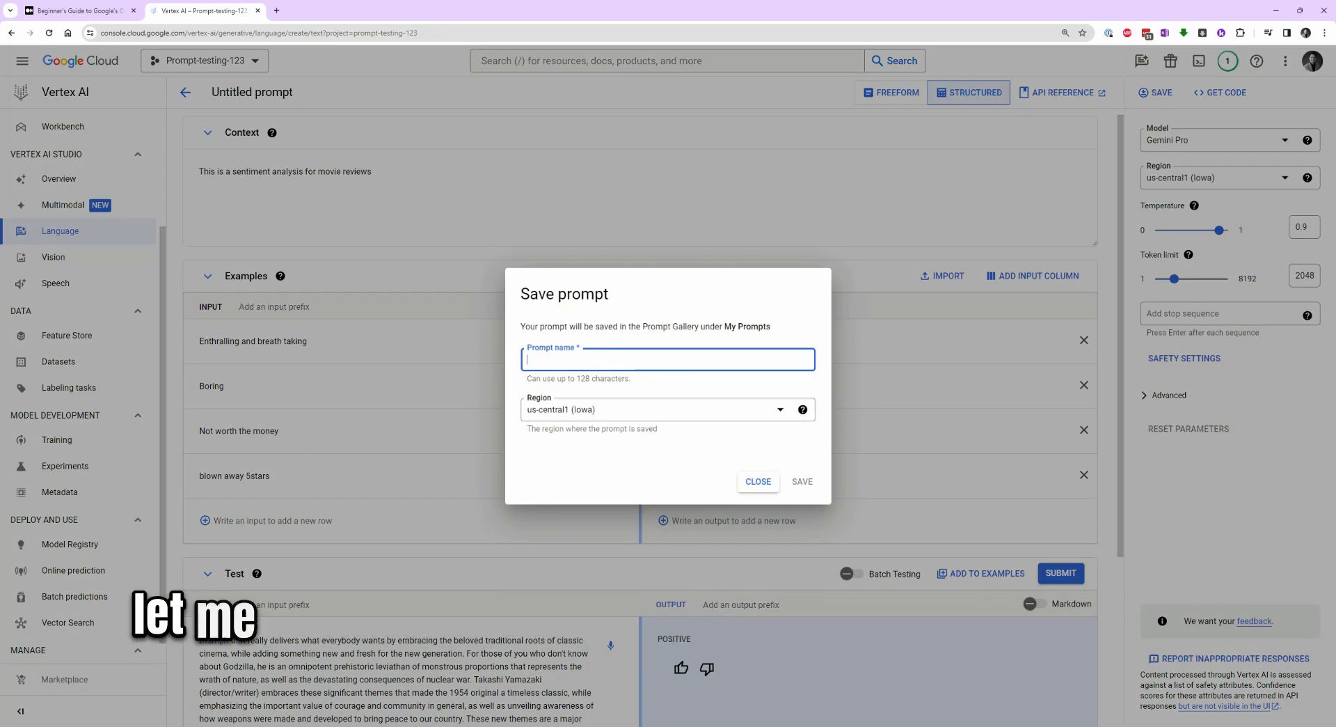
pyautogui.write('Movie')
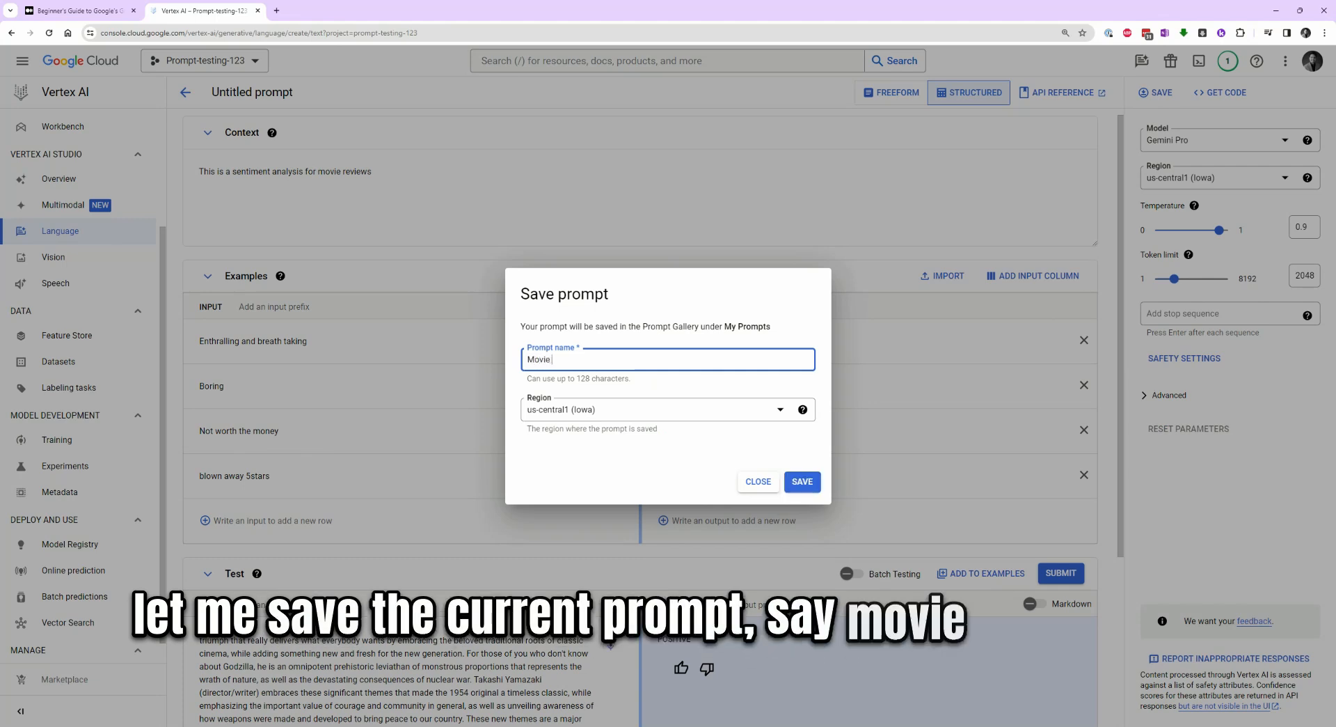
pyautogui.write(' sentiment analysi')
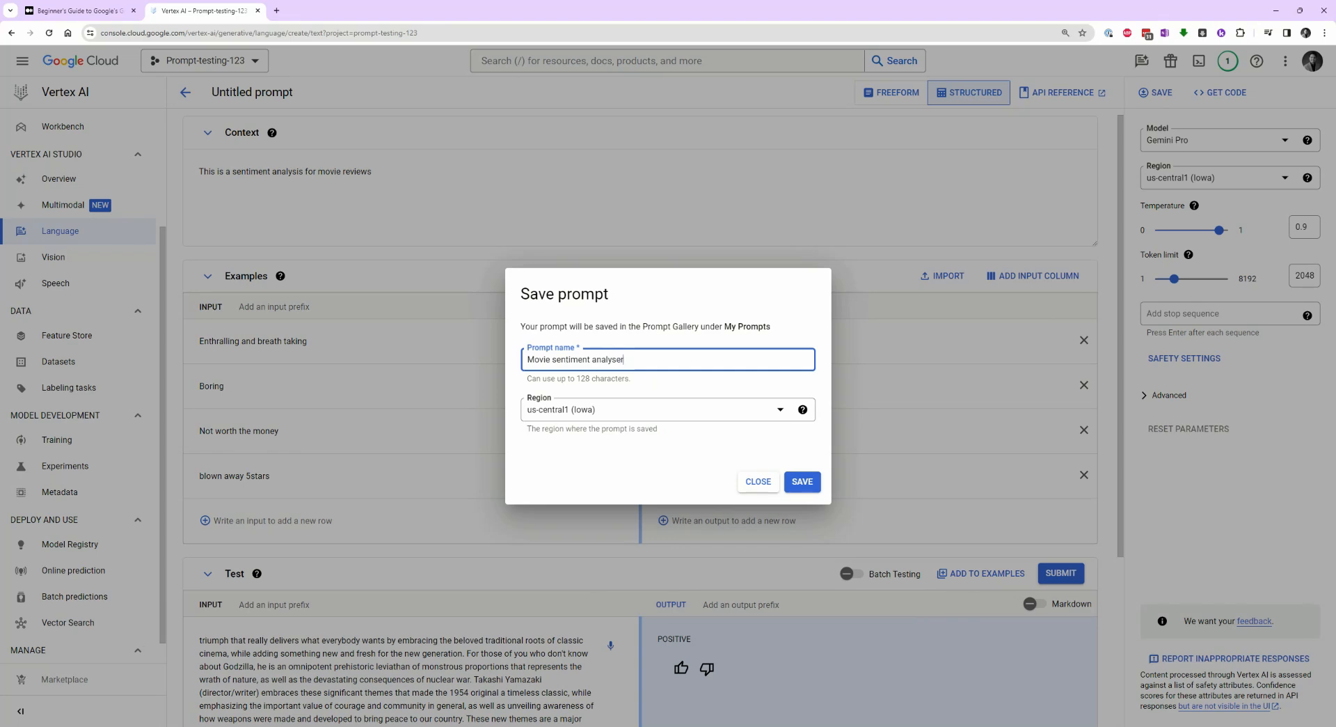
pyautogui.click(799, 481)
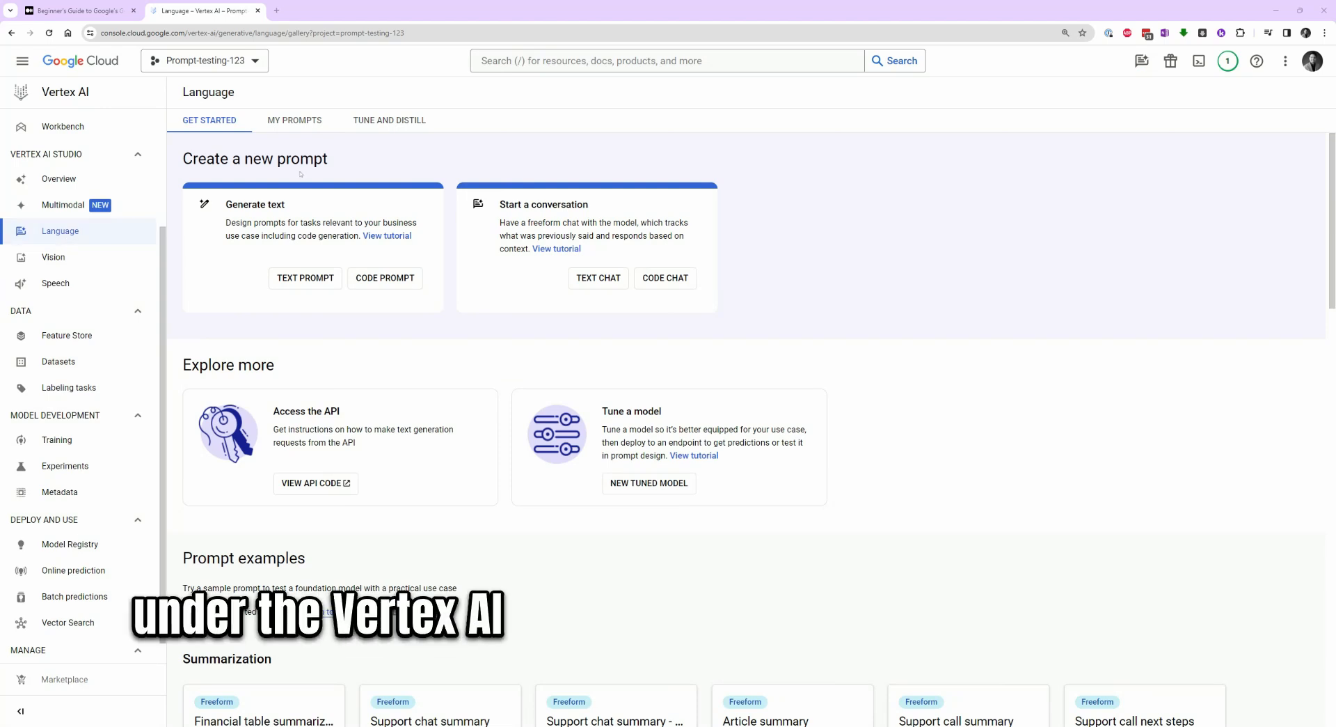
pyautogui.click(303, 120)
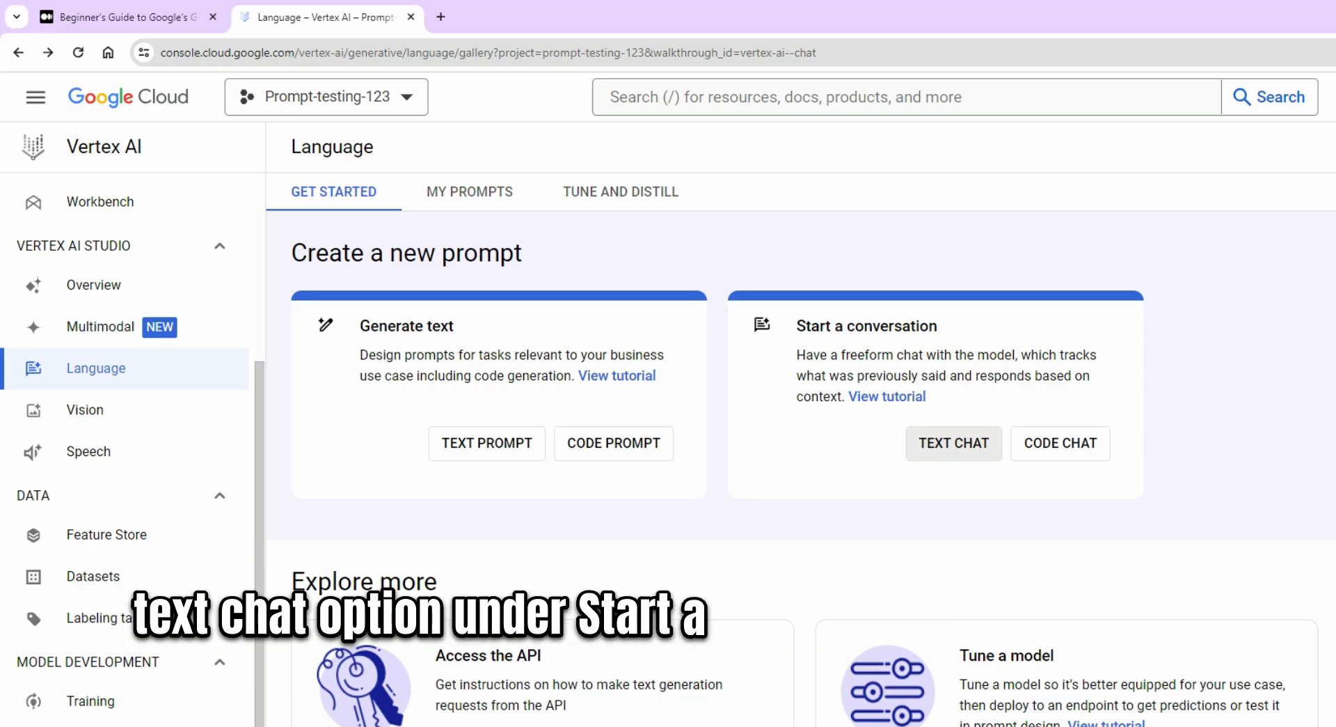
# Step: Start a new text chat and select chat-bison (latest) as its model
pyautogui.click(954, 442)
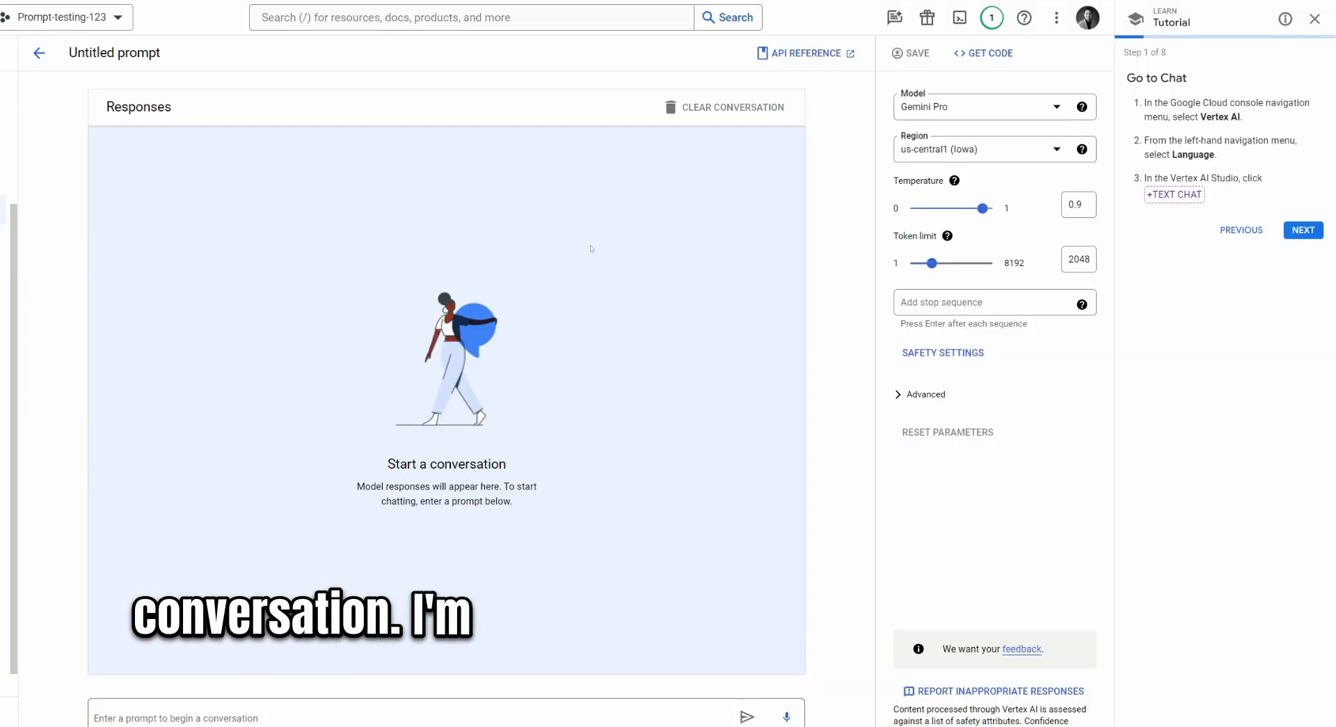
pyautogui.click(999, 108)
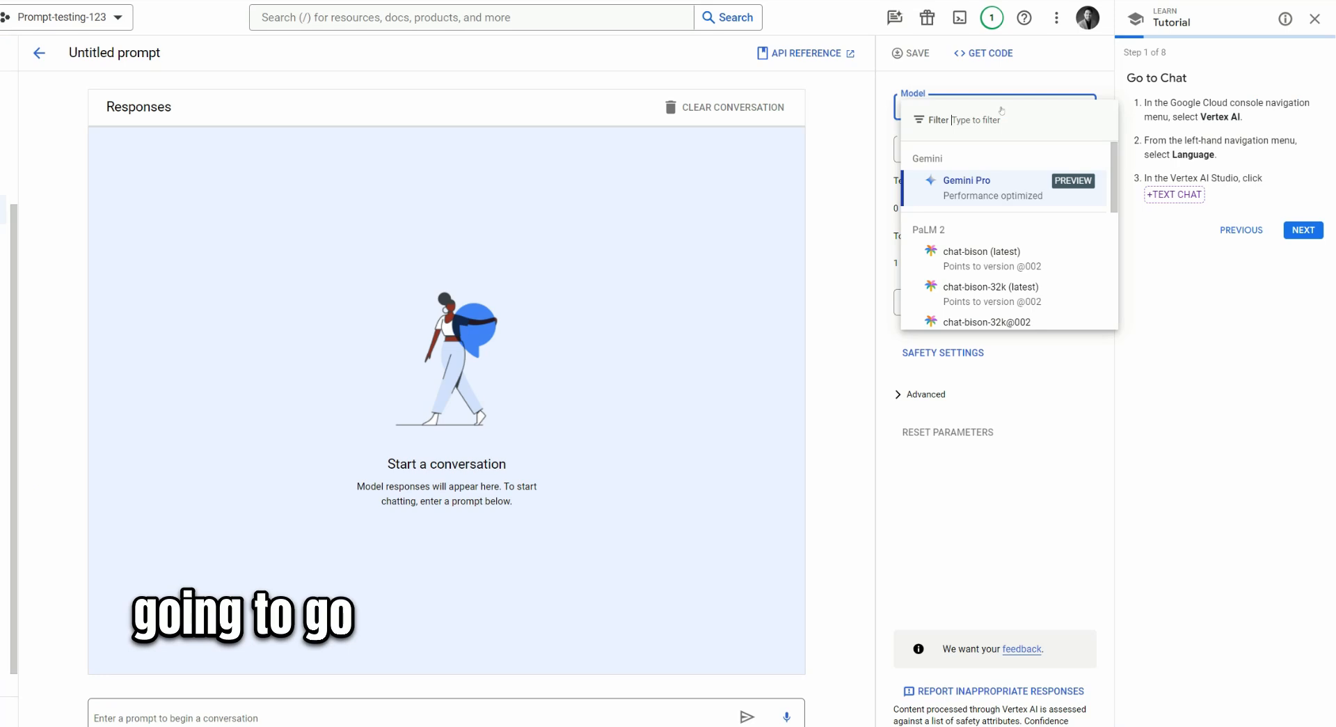
pyautogui.click(1009, 259)
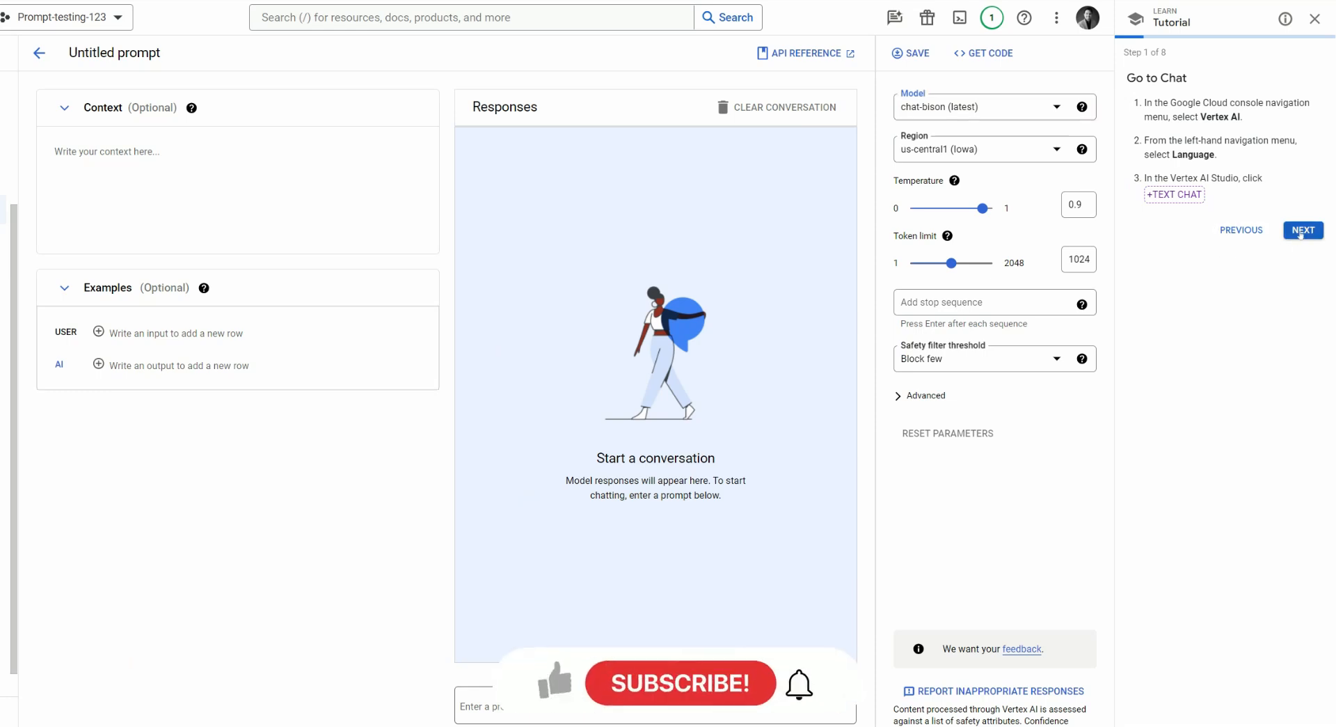
# Step: Copy the tutorial's "Customer service" chatbot use case into the chat context and end it with "information for technical issues only"
pyautogui.click(1304, 229)
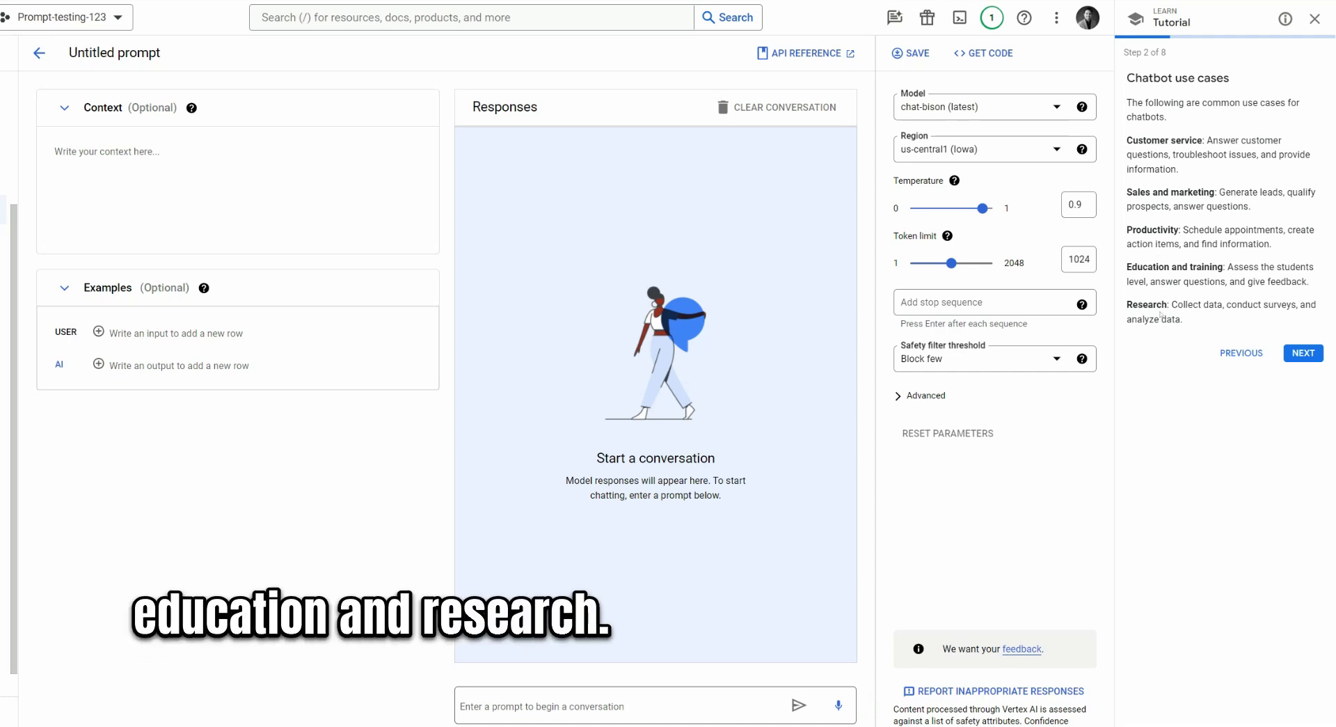
pyautogui.tripleClick(1128, 155)
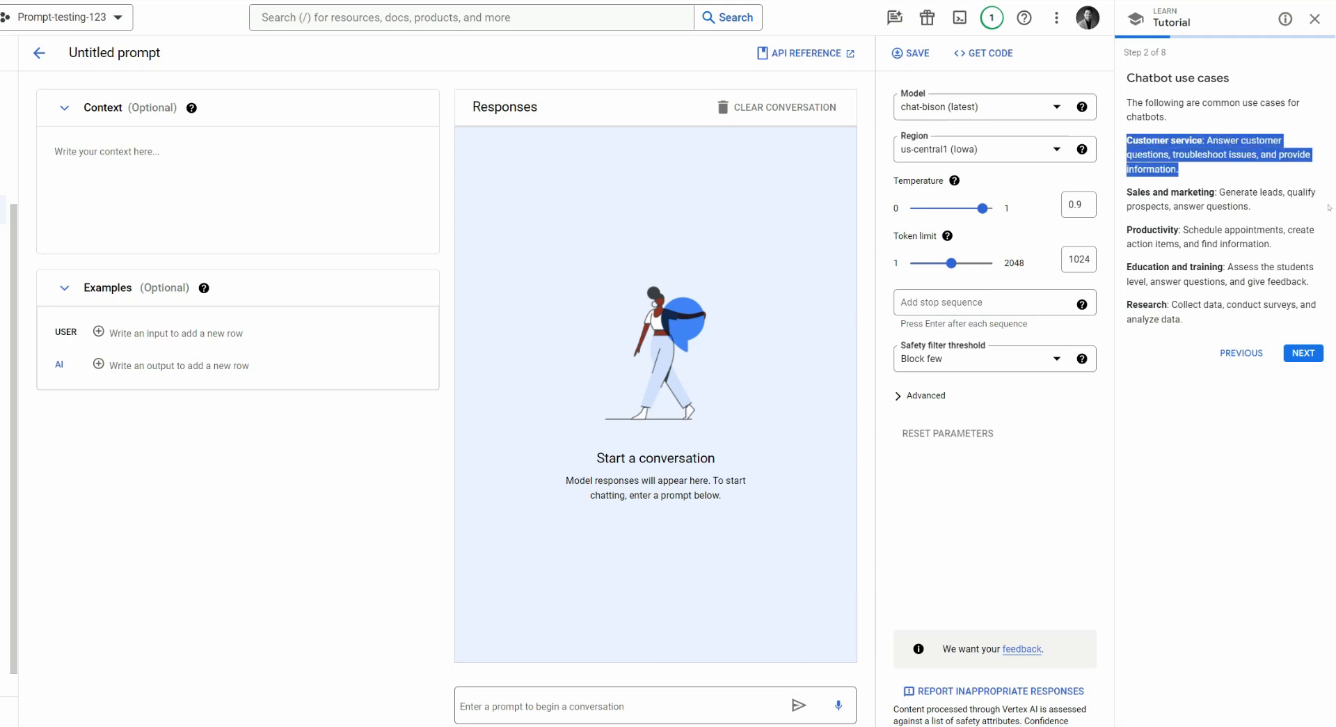
pyautogui.click(300, 159)
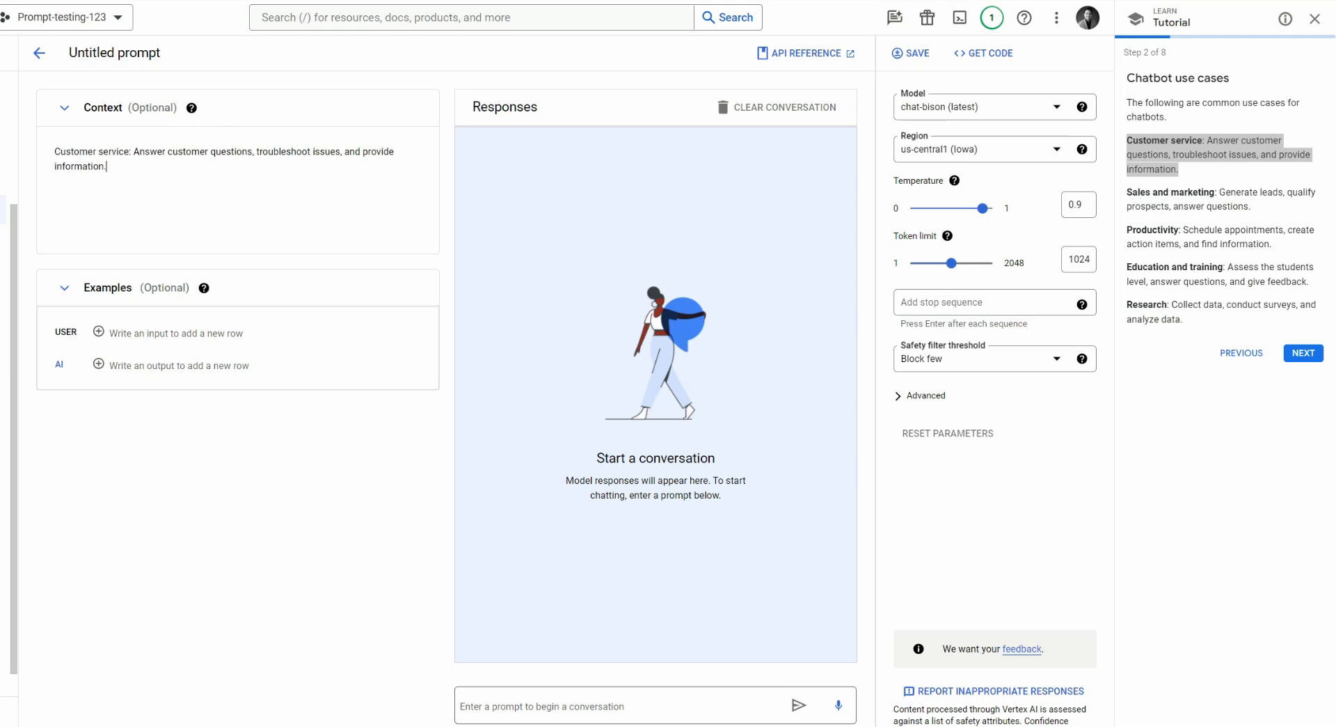
pyautogui.click(1303, 353)
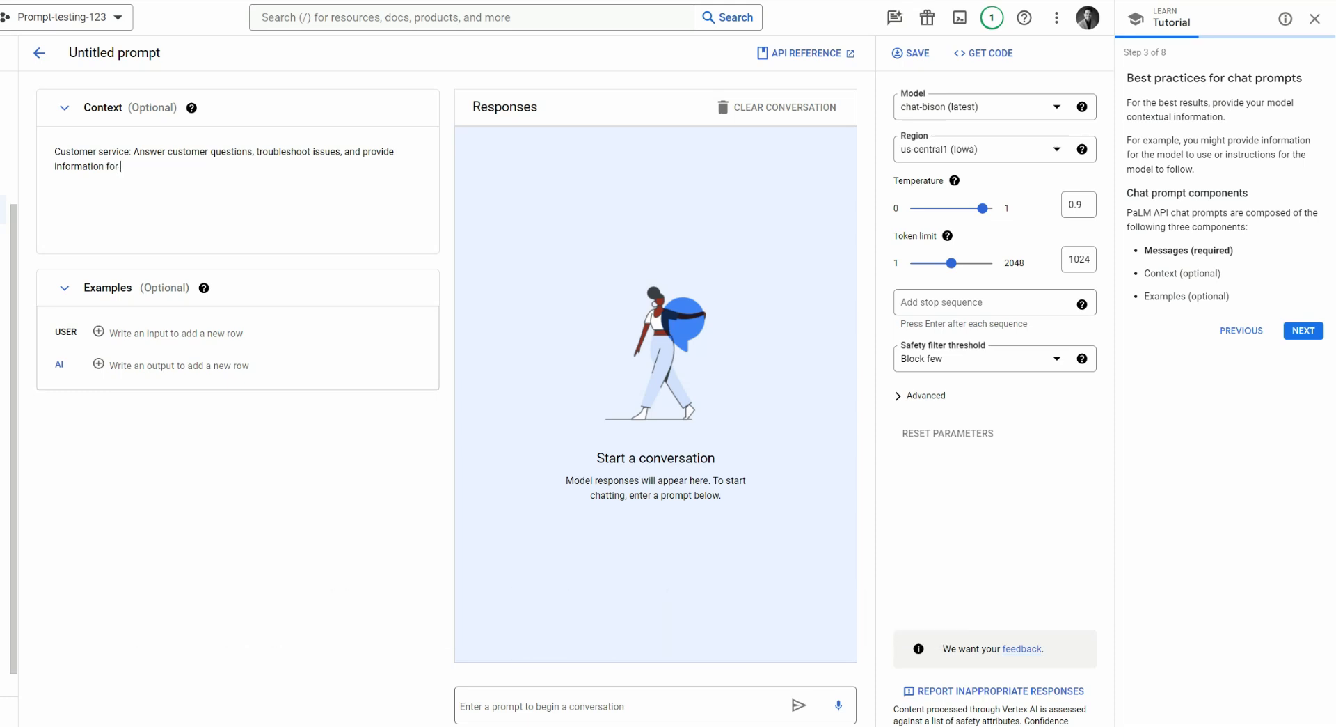
pyautogui.write('cal')
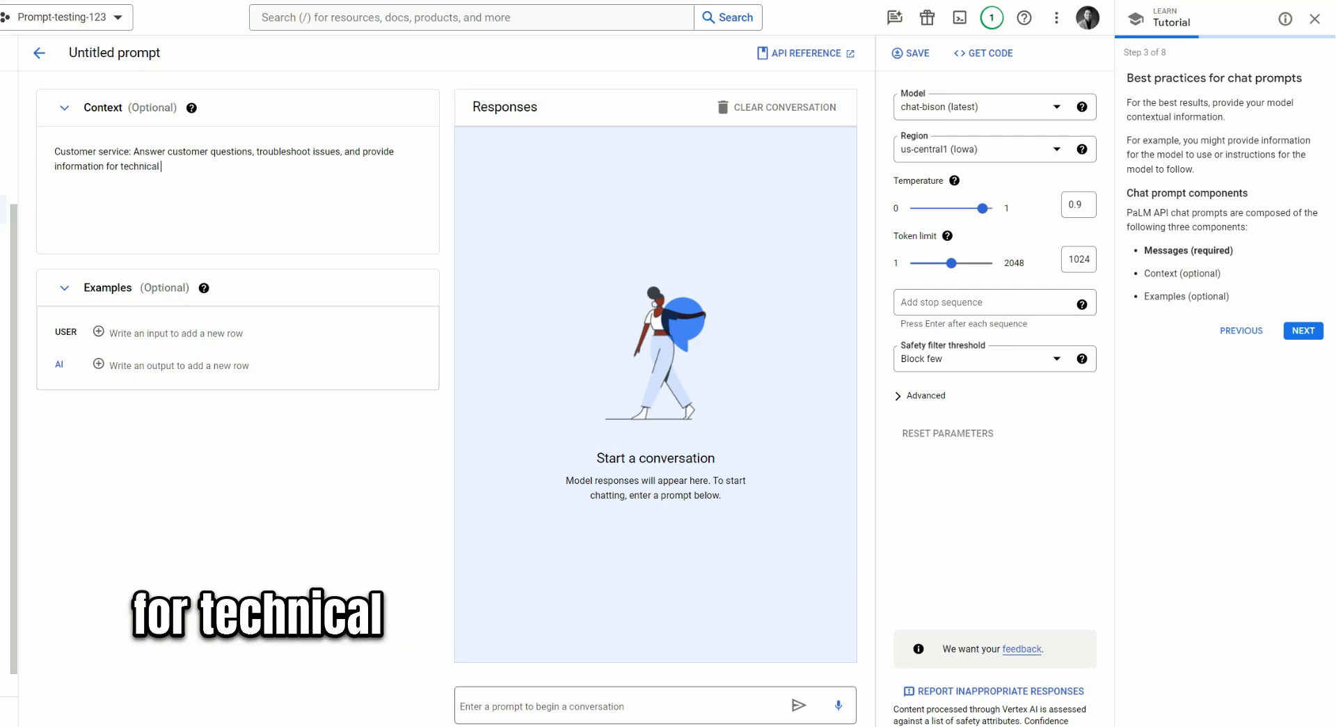
pyautogui.write(' issues only')
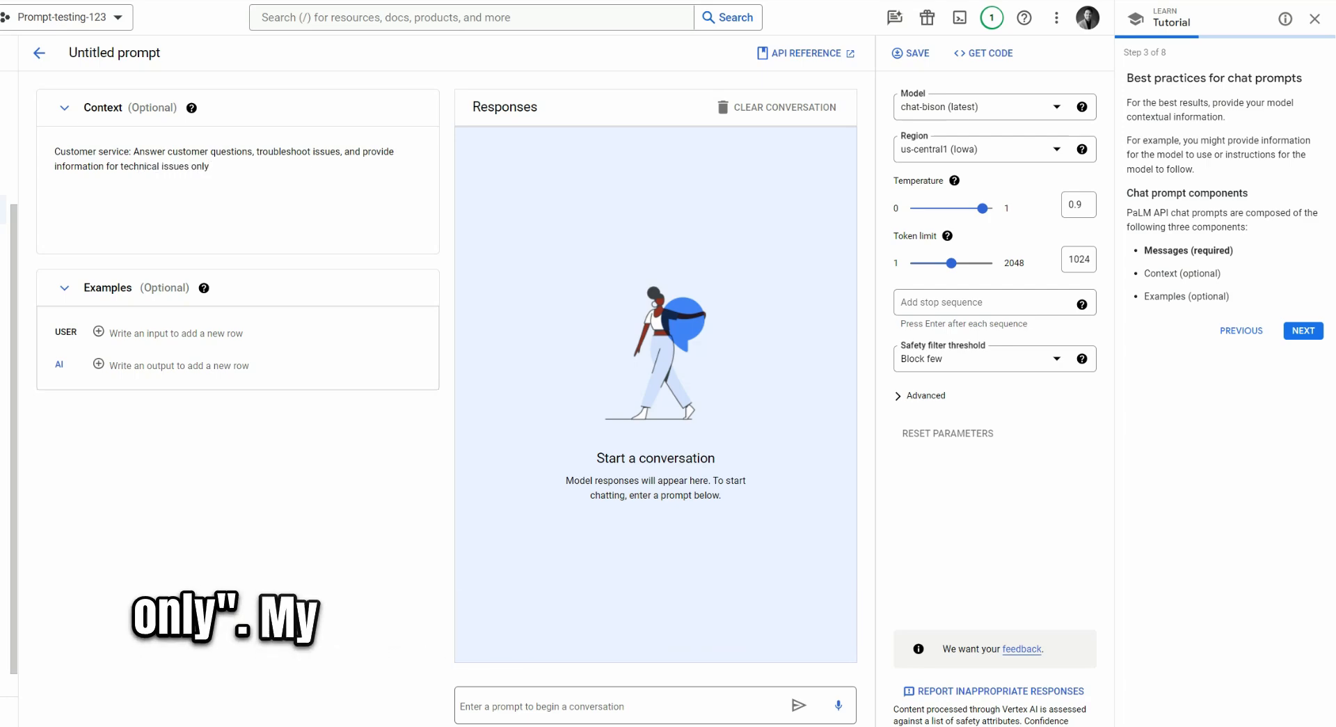
# Step: Send the chat message "my laptop is slow. can you help"
pyautogui.click(541, 706)
pyautogui.write('my')
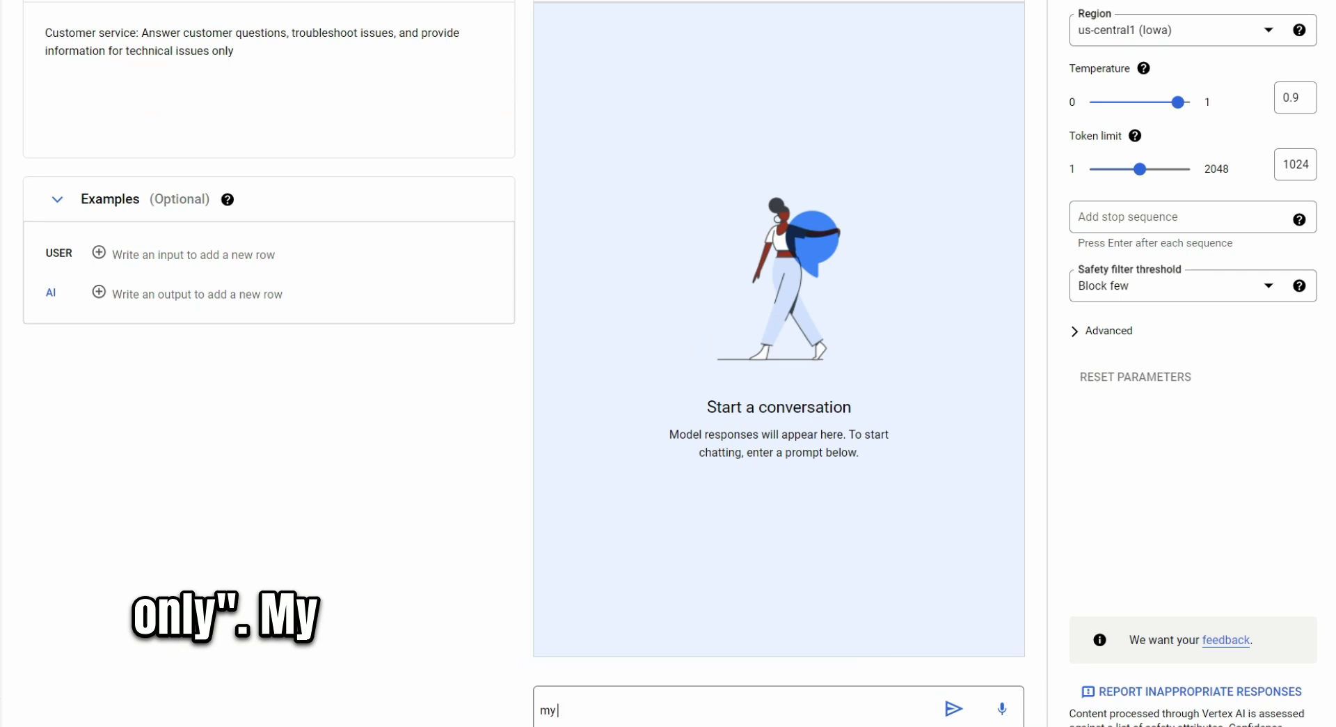
pyautogui.write(' laptop is slow. can you help')
pyautogui.press('Return')
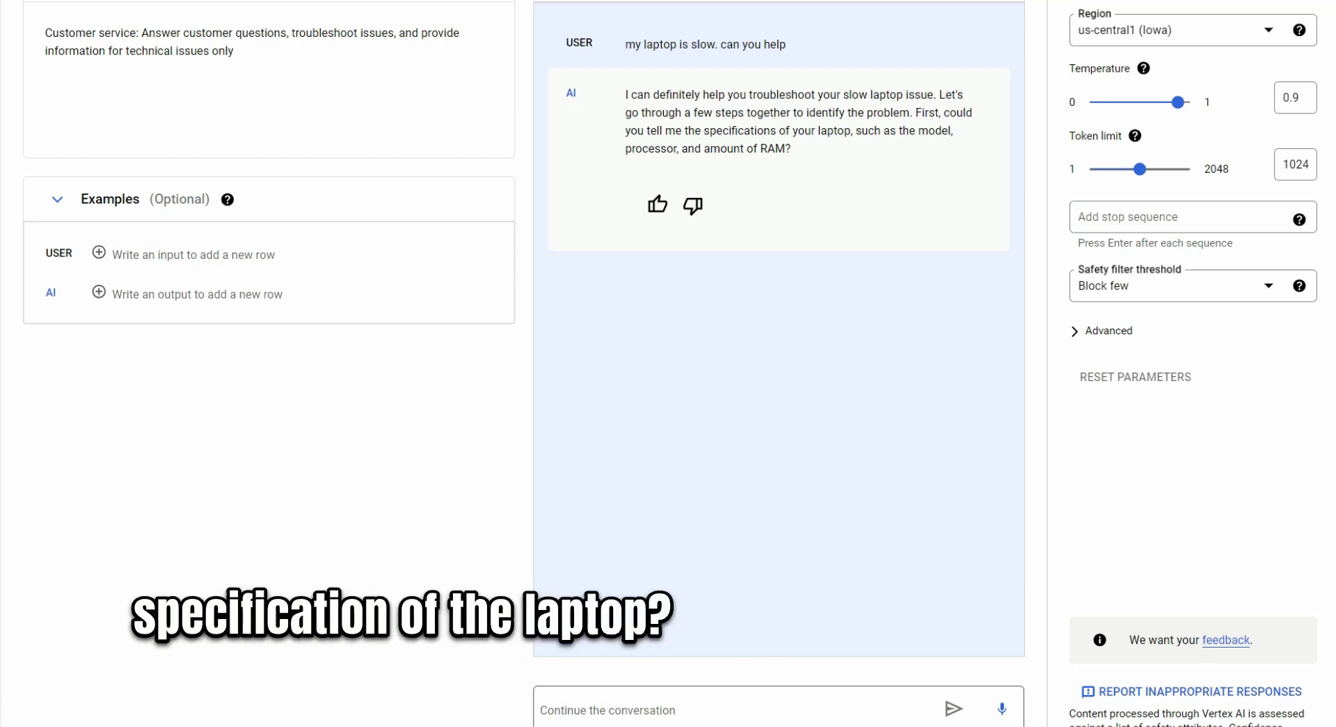
# Step: Answer the model's follow-up questions with "Dell experion" as the laptop and "Windows 10" as the operating system
pyautogui.write('Dell')
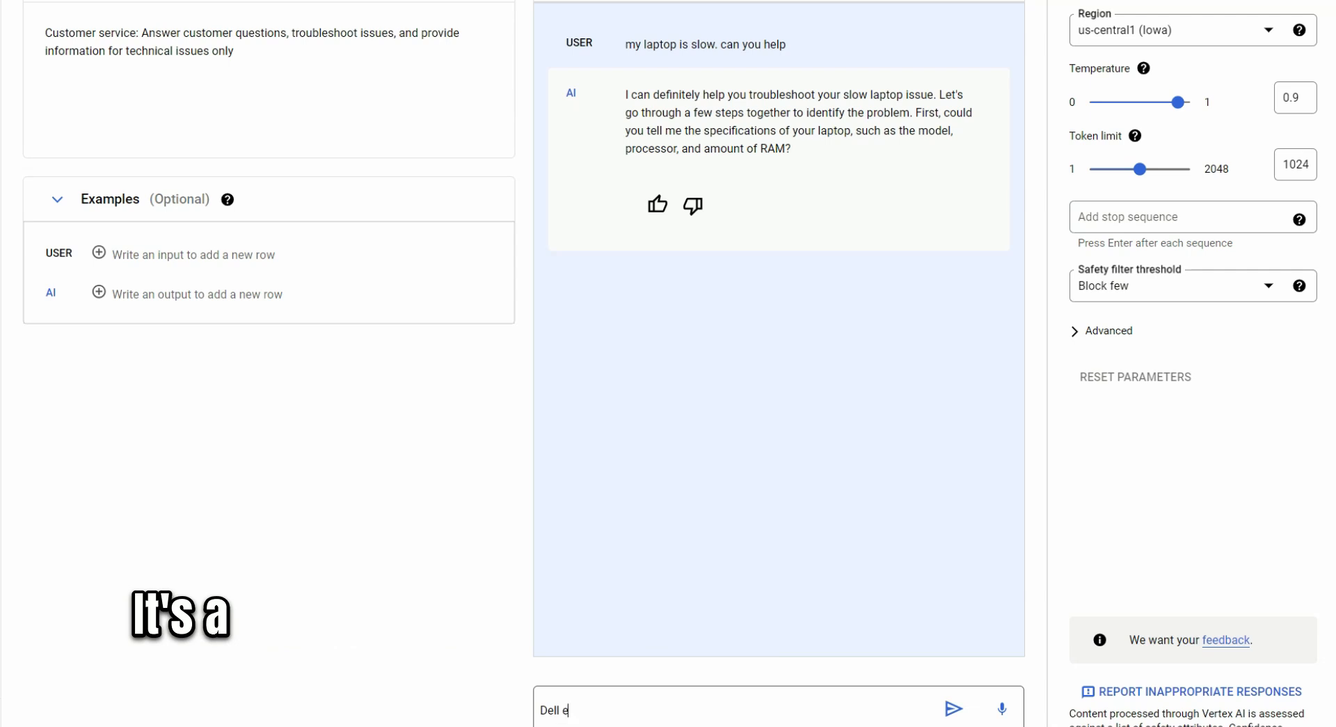
pyautogui.write('erion')
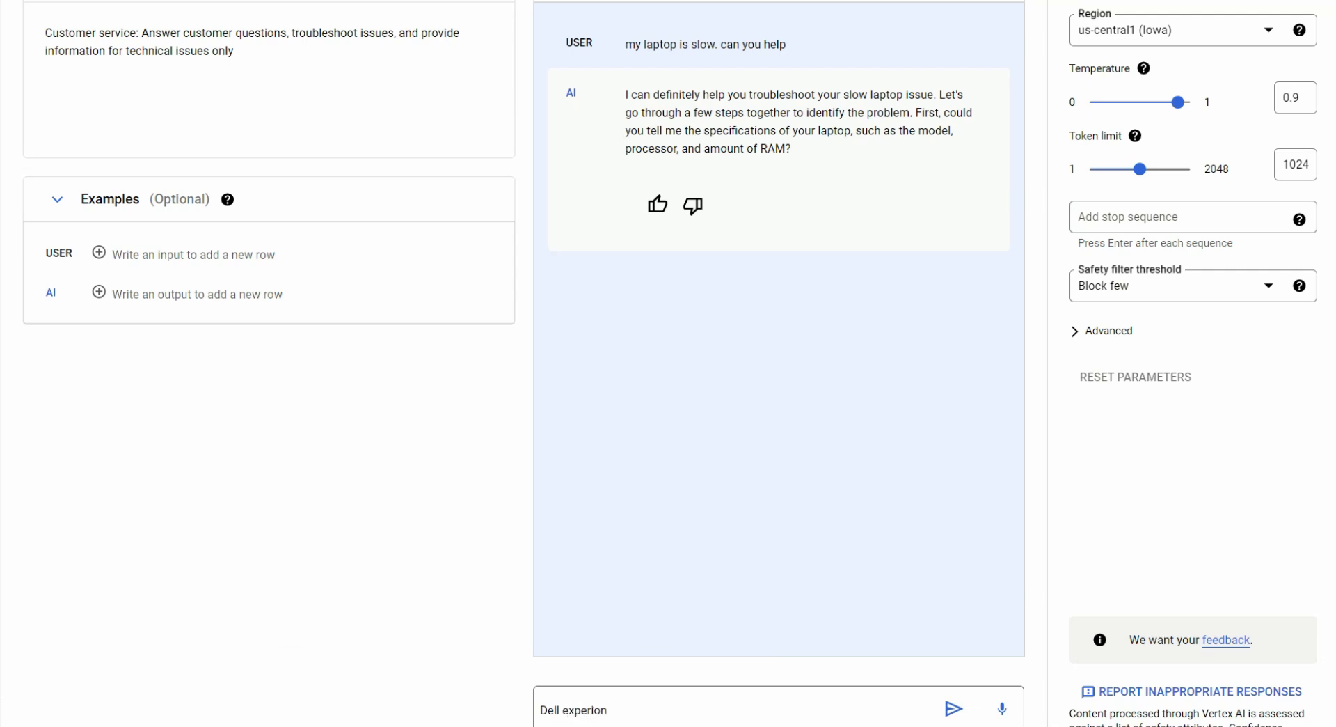
pyautogui.press('Return')
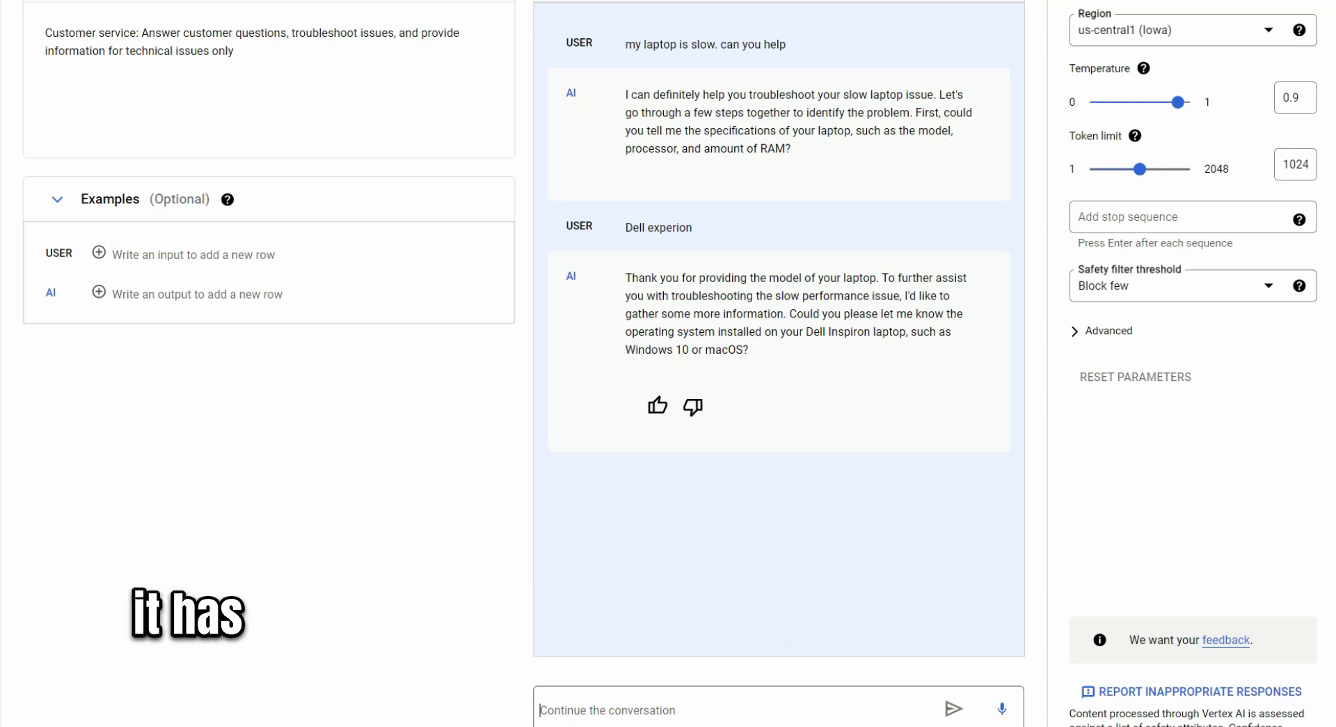
pyautogui.write('Windows 10')
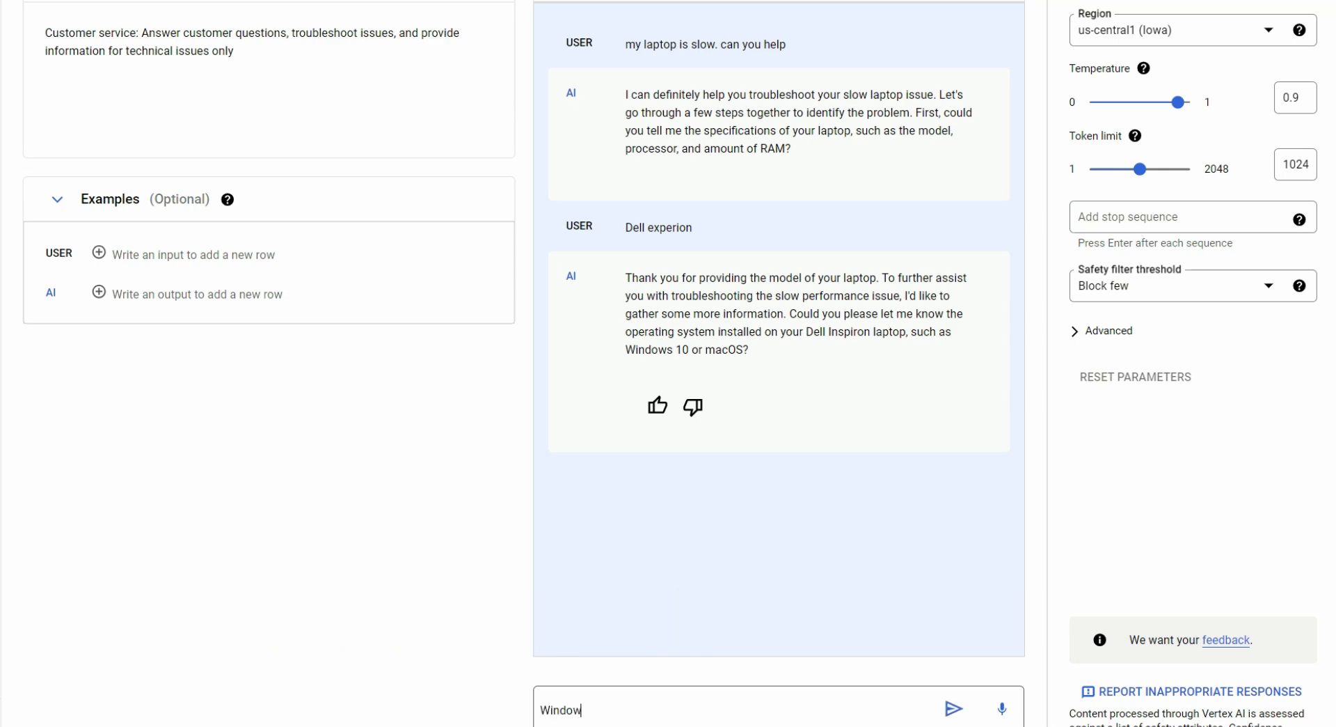
pyautogui.press('Return')
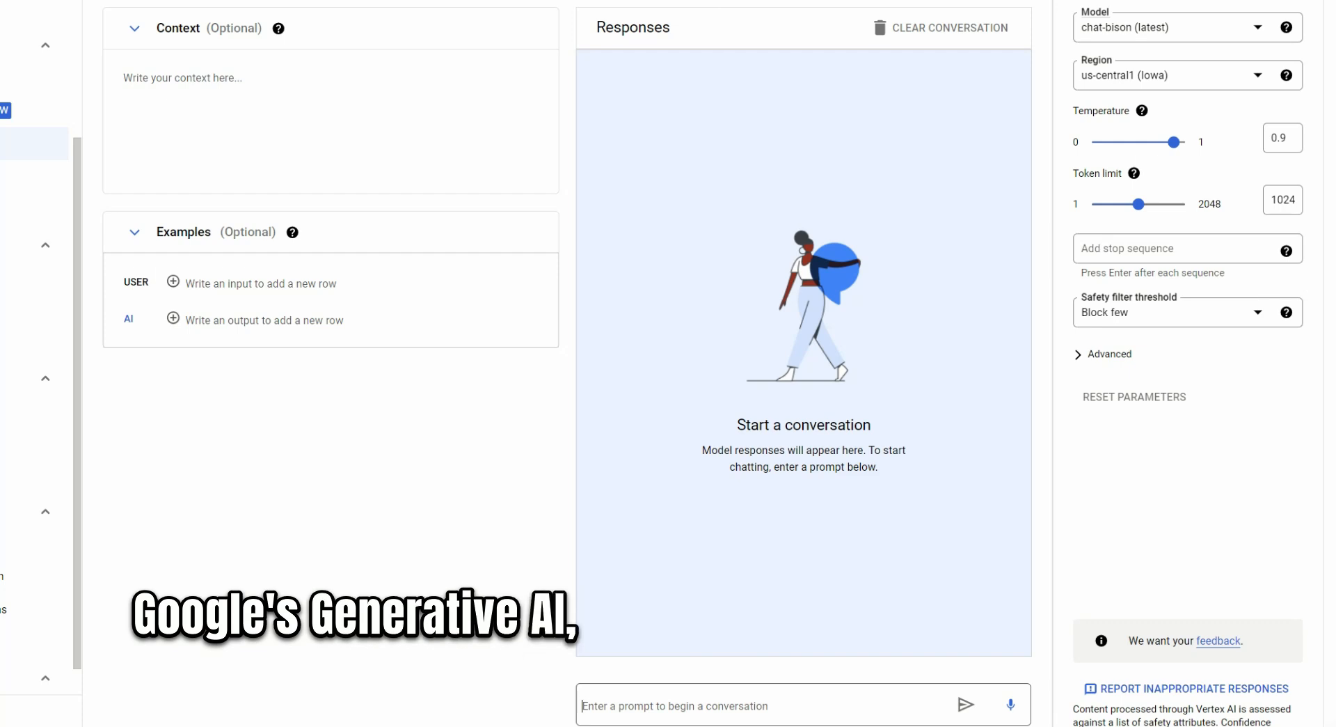
# Step: In a blank chat, ask "What is your favorite show?" and reply "Yes, go ahead and tell me the popular shows of all time"
pyautogui.write('What is your favorite show?')
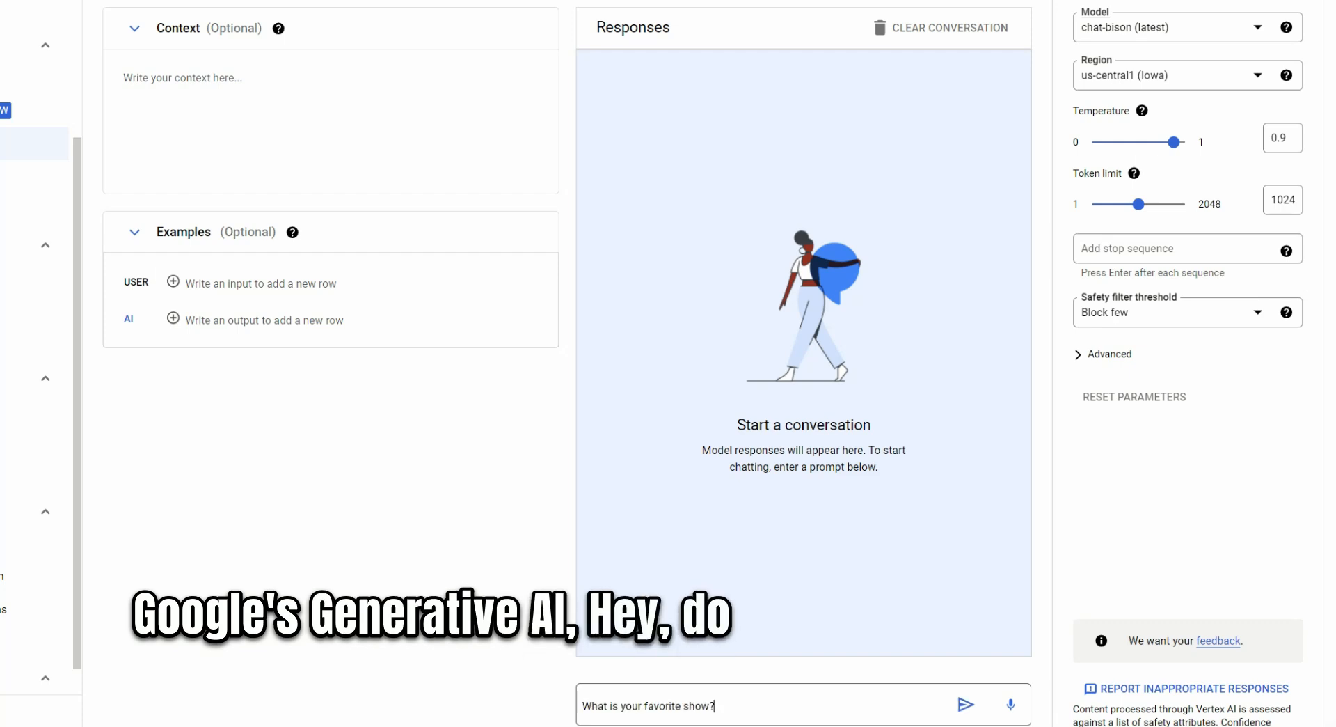
pyautogui.click(968, 710)
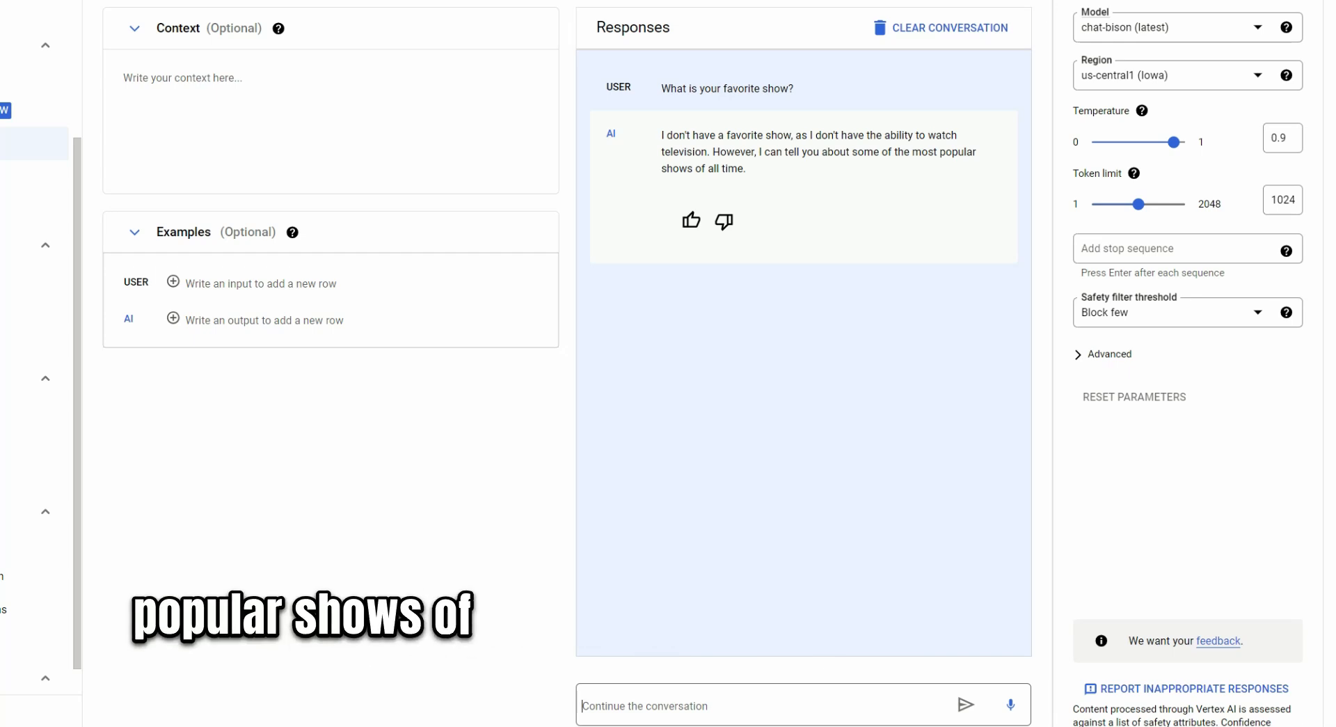
pyautogui.write('es, go a')
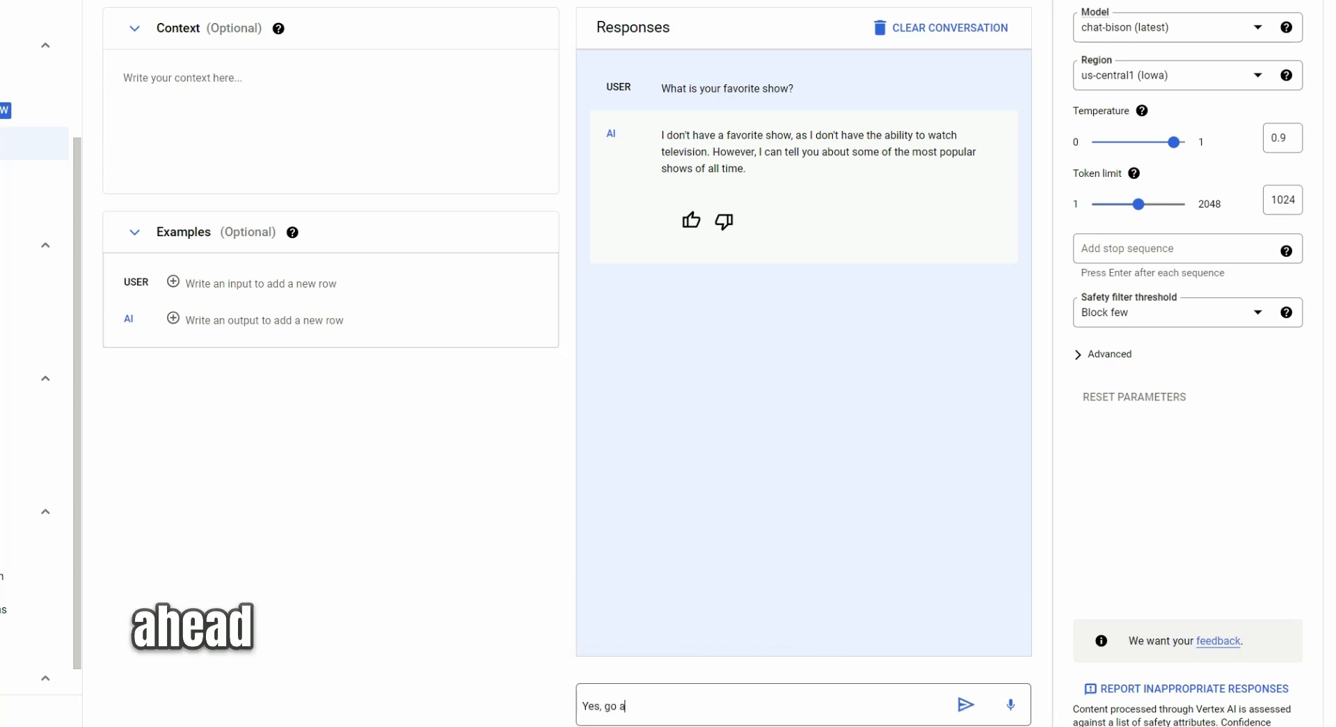
pyautogui.write('head and tellm')
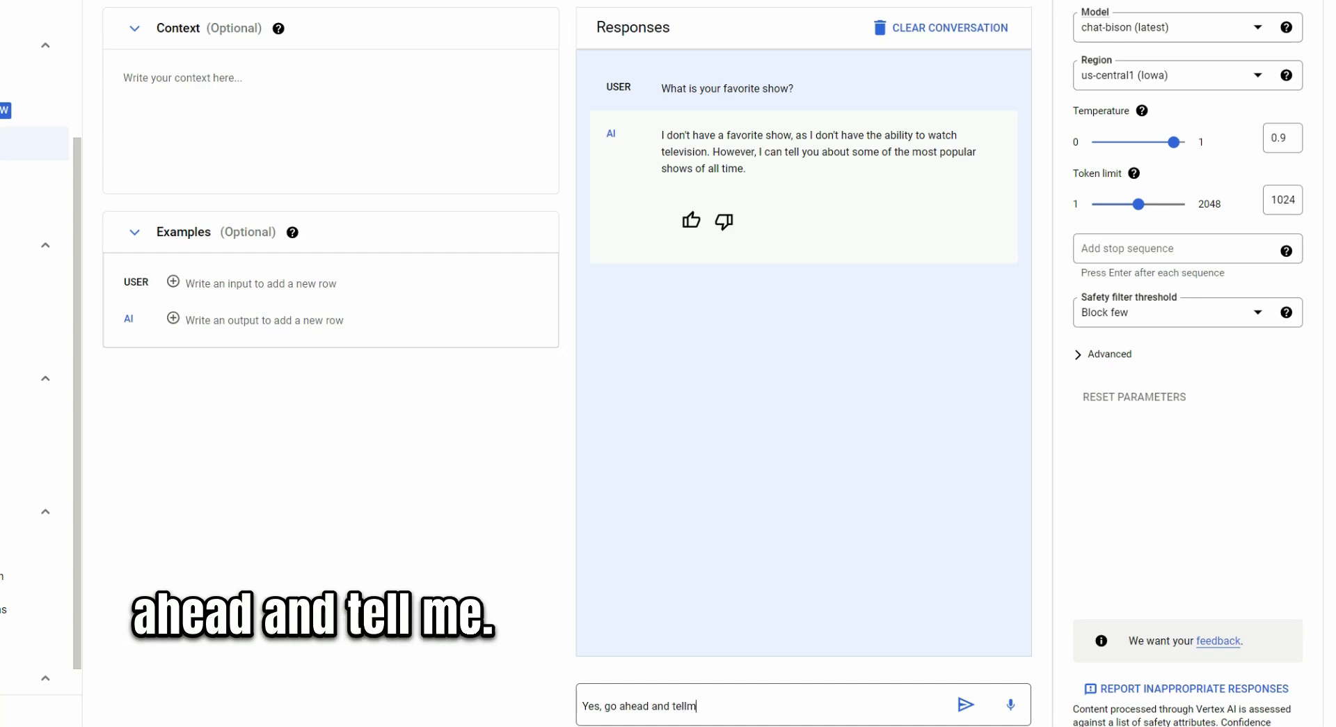
pyautogui.write('e teh po')
pyautogui.press('BackSpace')
pyautogui.press('BackSpace')
pyautogui.press('BackSpace')
pyautogui.press('BackSpace')
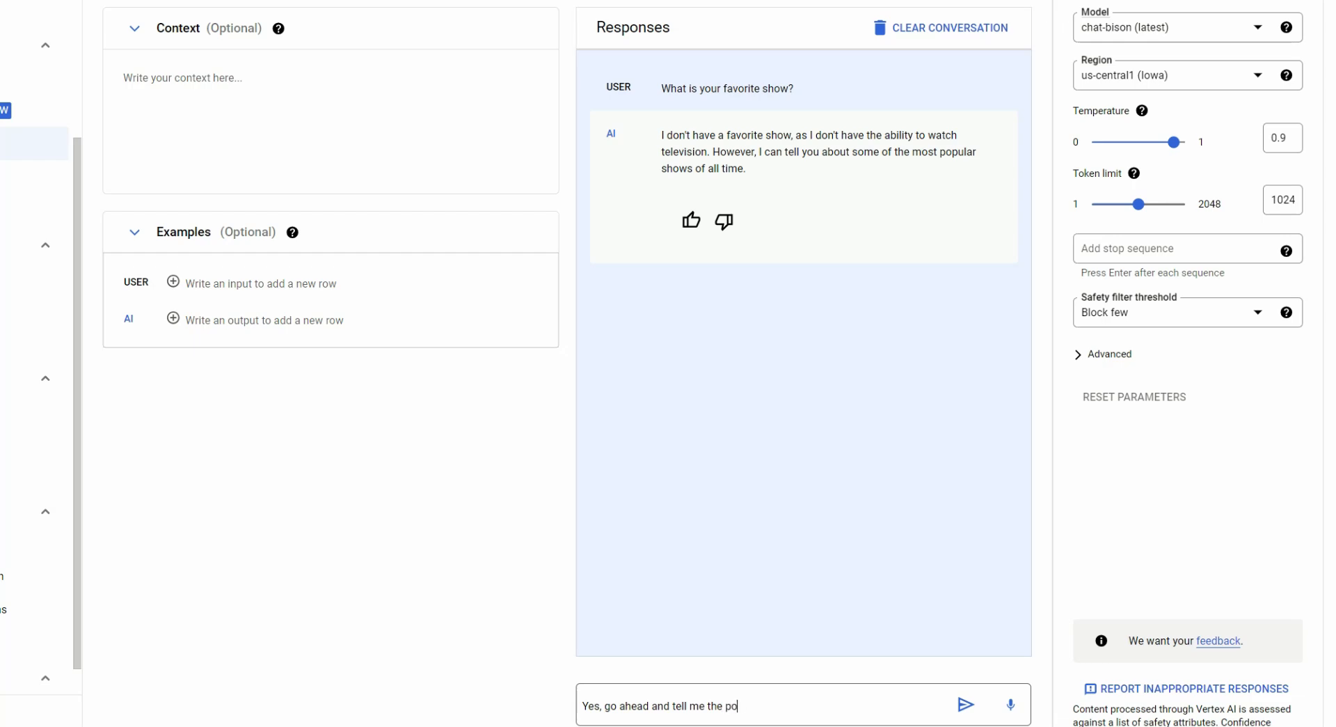
pyautogui.write('he popular shows of all time.')
pyautogui.press('Return')
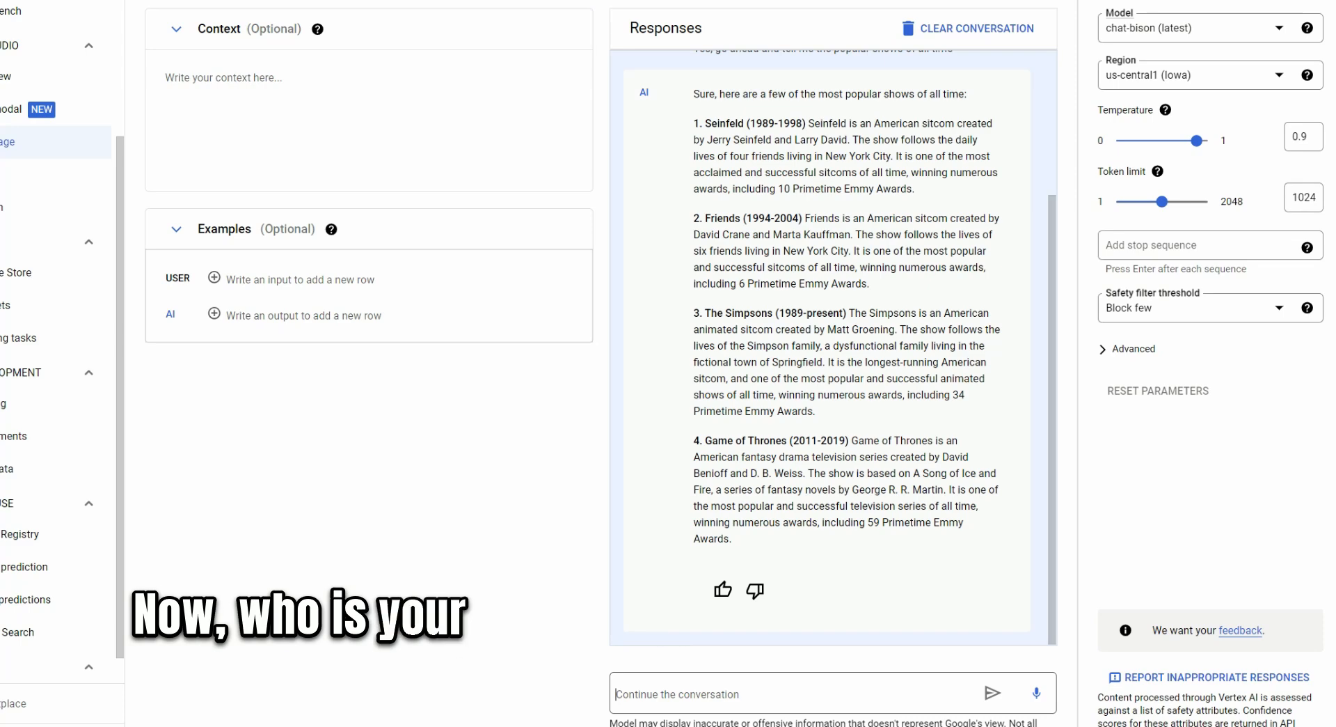
# Step: Ask "Who is your favorite character on the show?" and reply "yes, tell me some of the most popular characters"
pyautogui.write('Who is your favorite character on the show?')
pyautogui.press('Return')
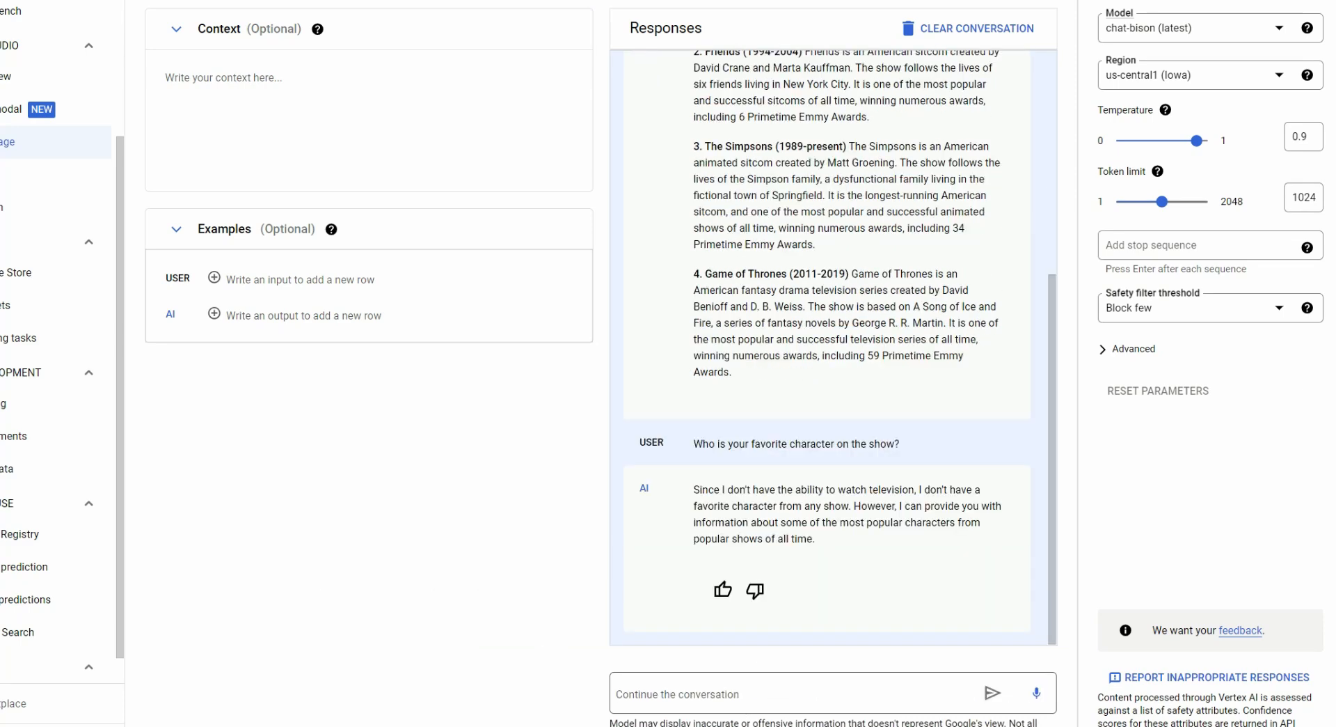
pyautogui.write('yes, tell me some')
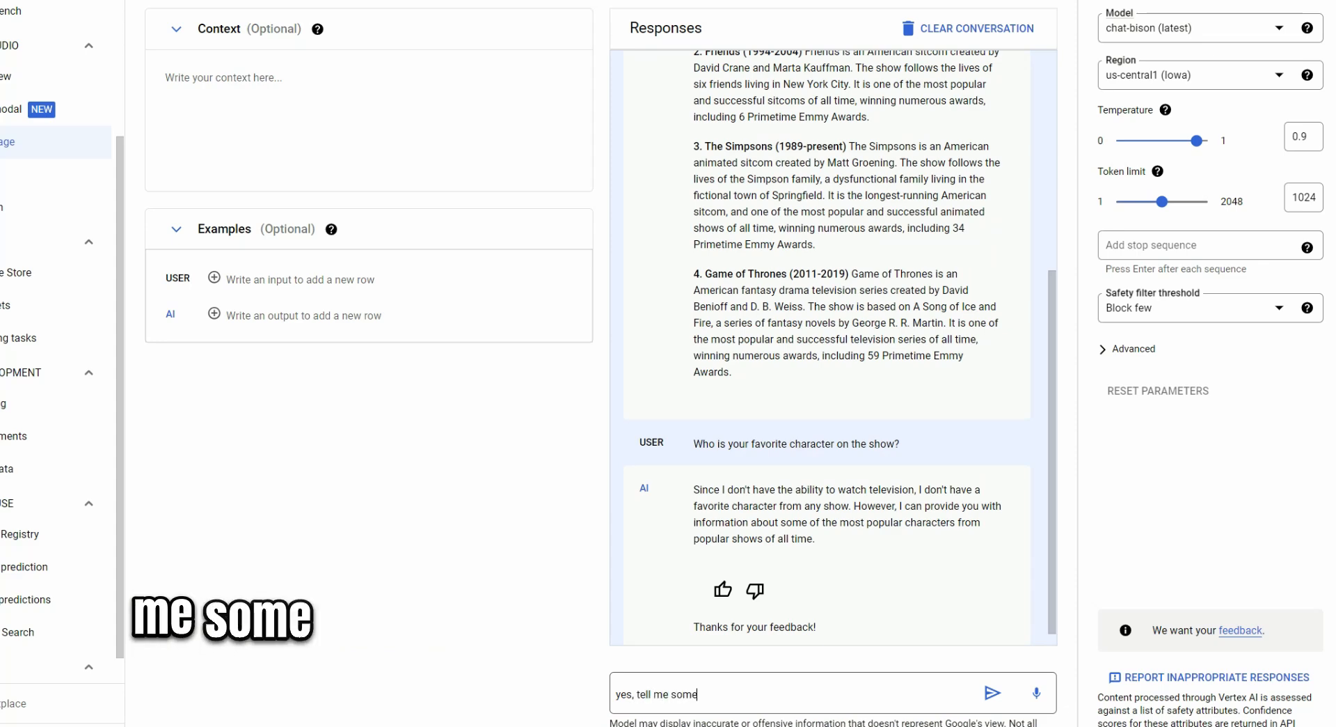
pyautogui.write(' of the most popul')
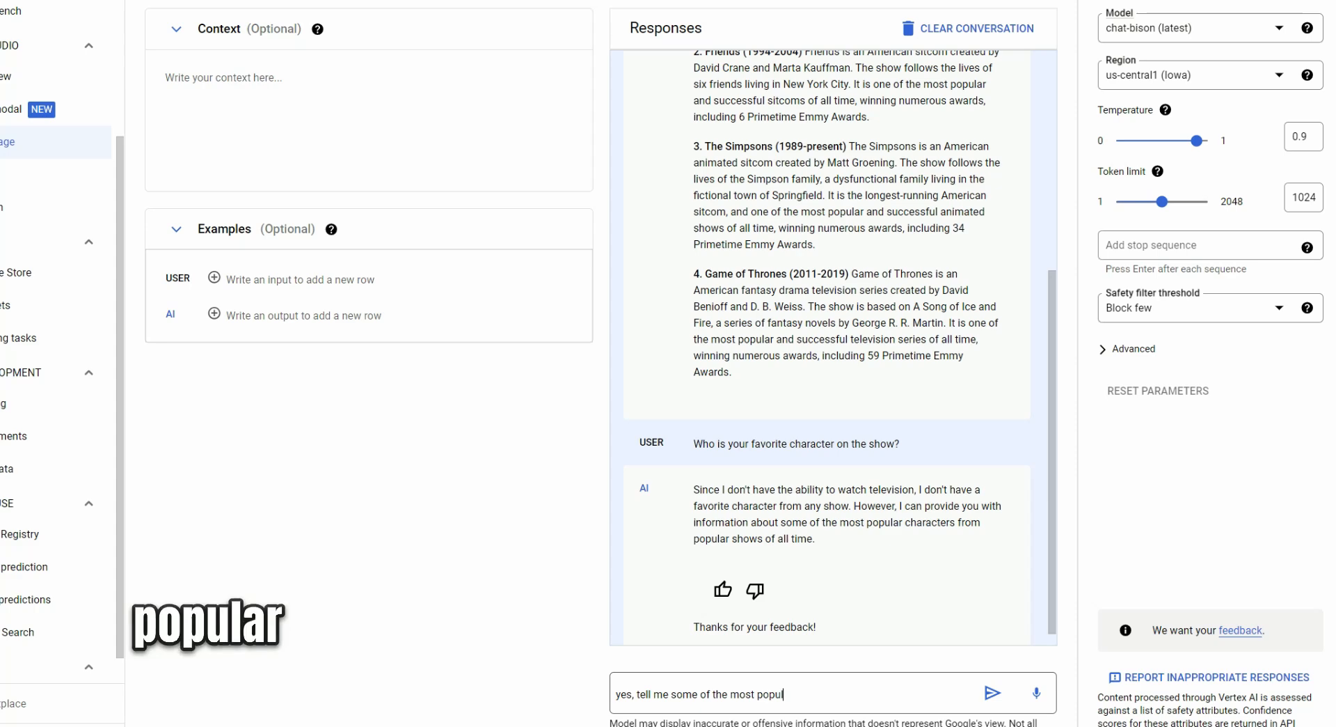
pyautogui.write('ar characters')
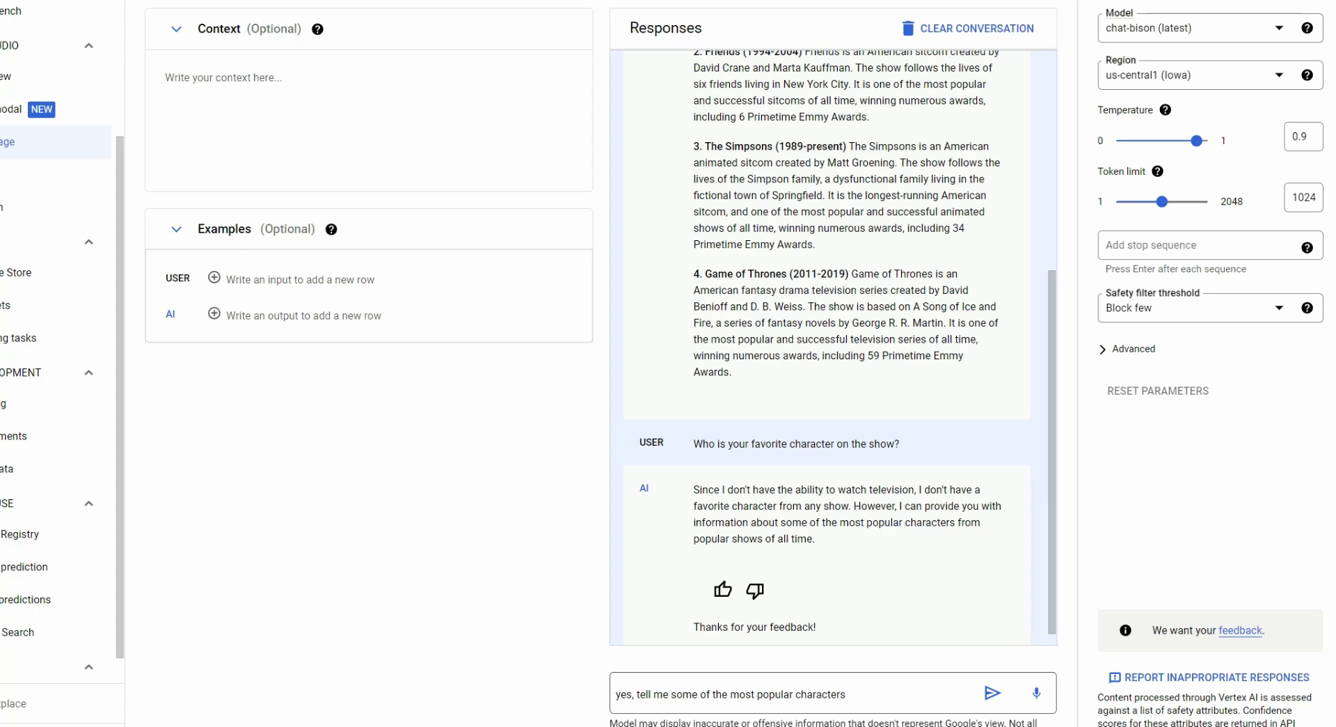
pyautogui.press('Return')
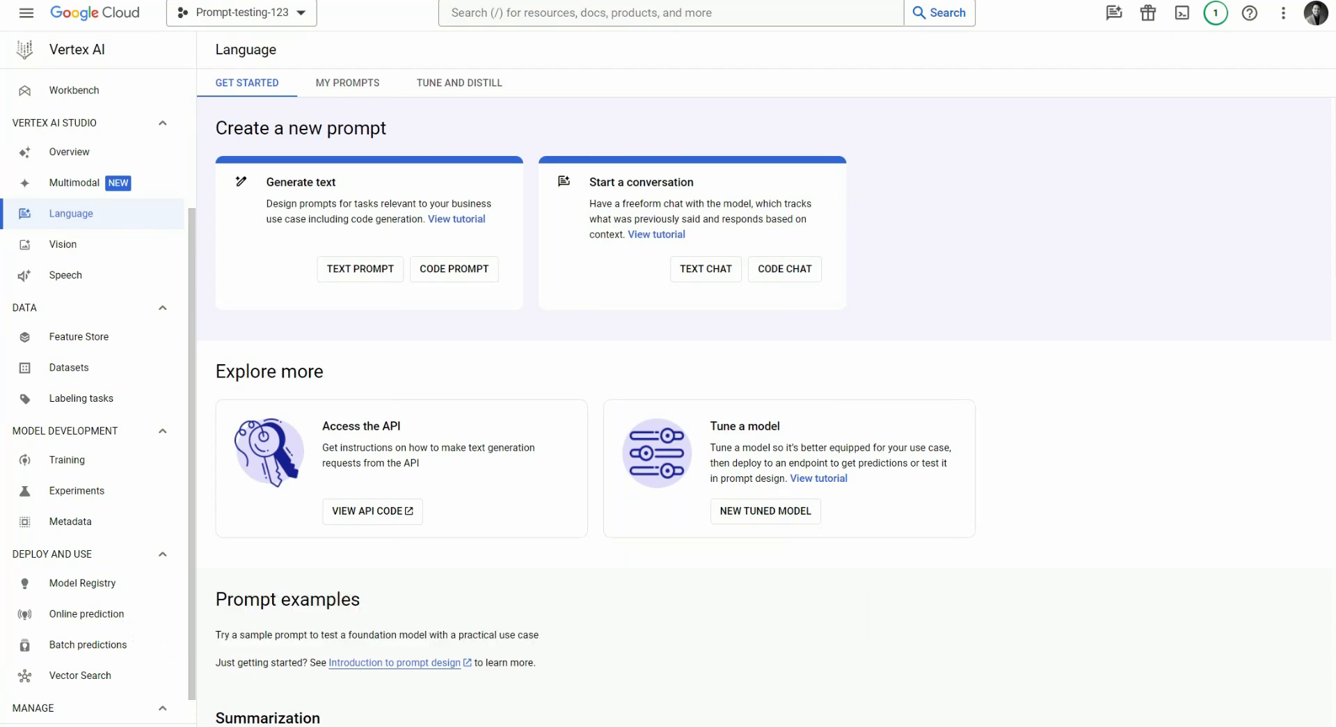
# Step: Open the Financial table summarization sample from the prompt examples, review its prompt text and submit it
pyautogui.scroll(-1, 696, 376)
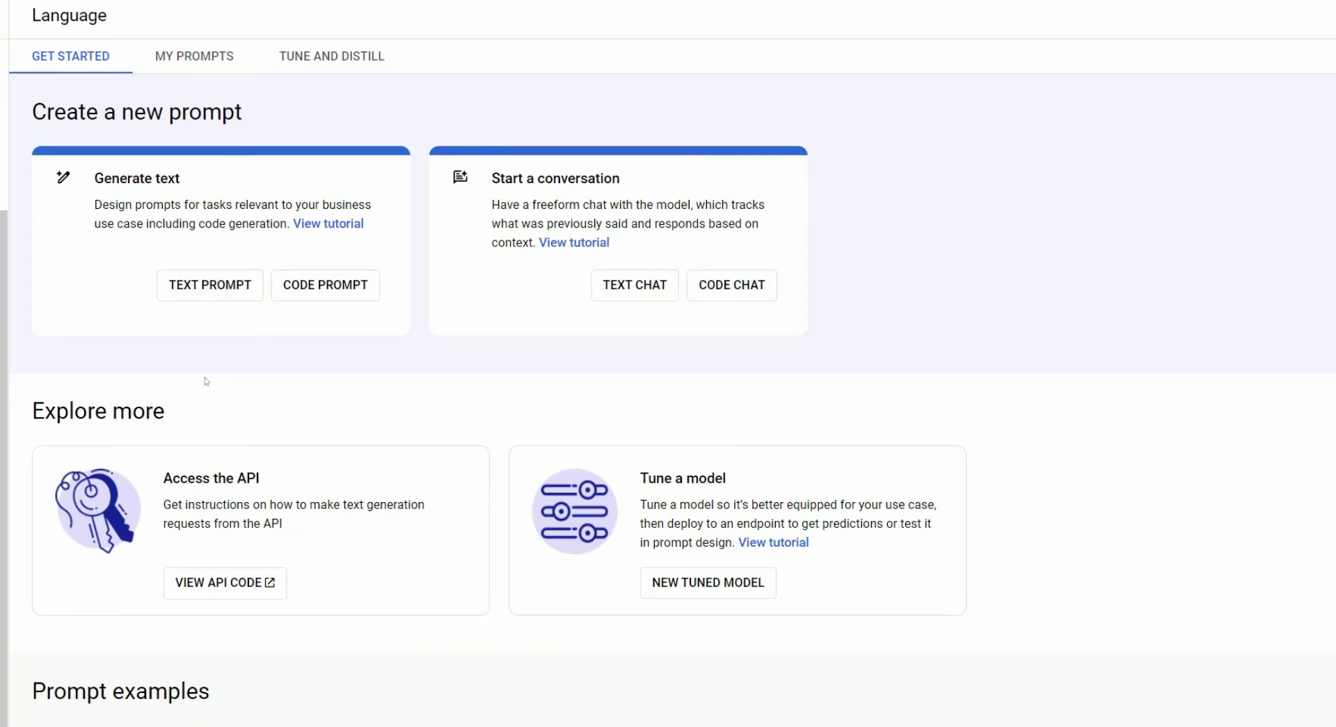
pyautogui.scroll(-8, 211, 389)
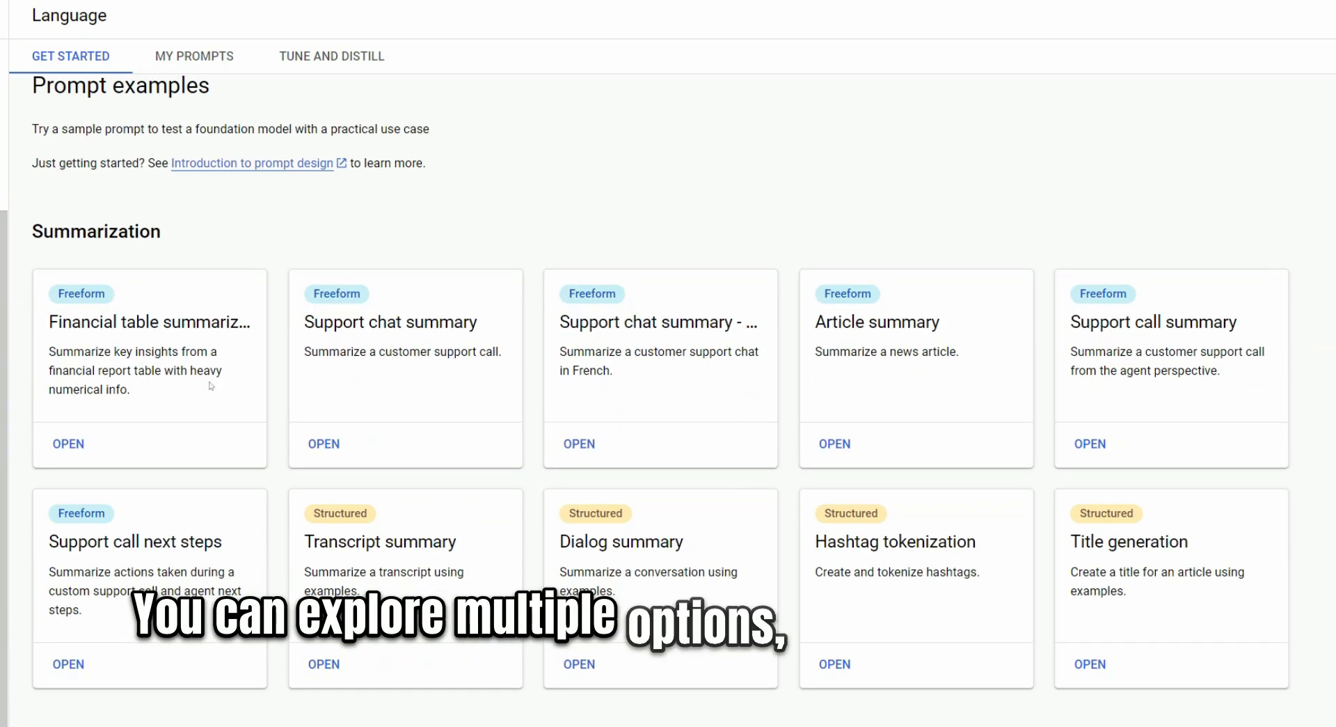
pyautogui.click(73, 446)
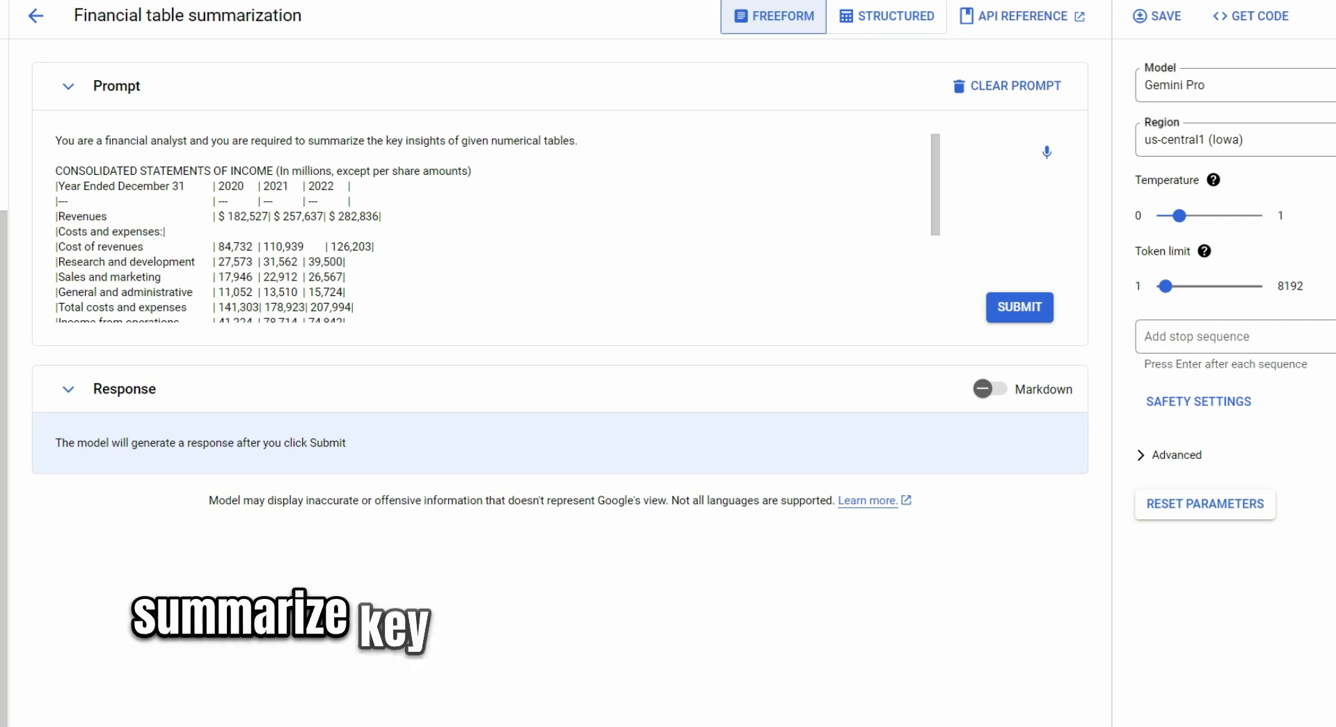
pyautogui.scroll(-3, 487, 227)
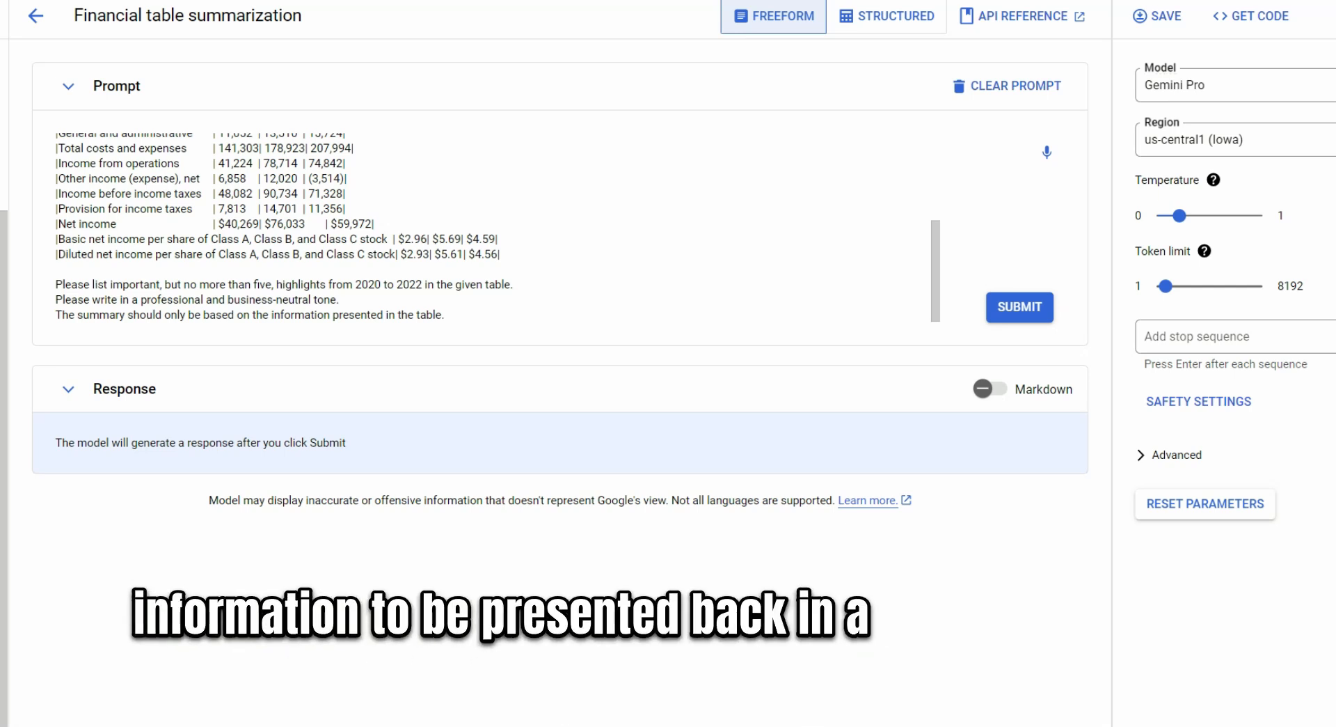
pyautogui.click(1028, 310)
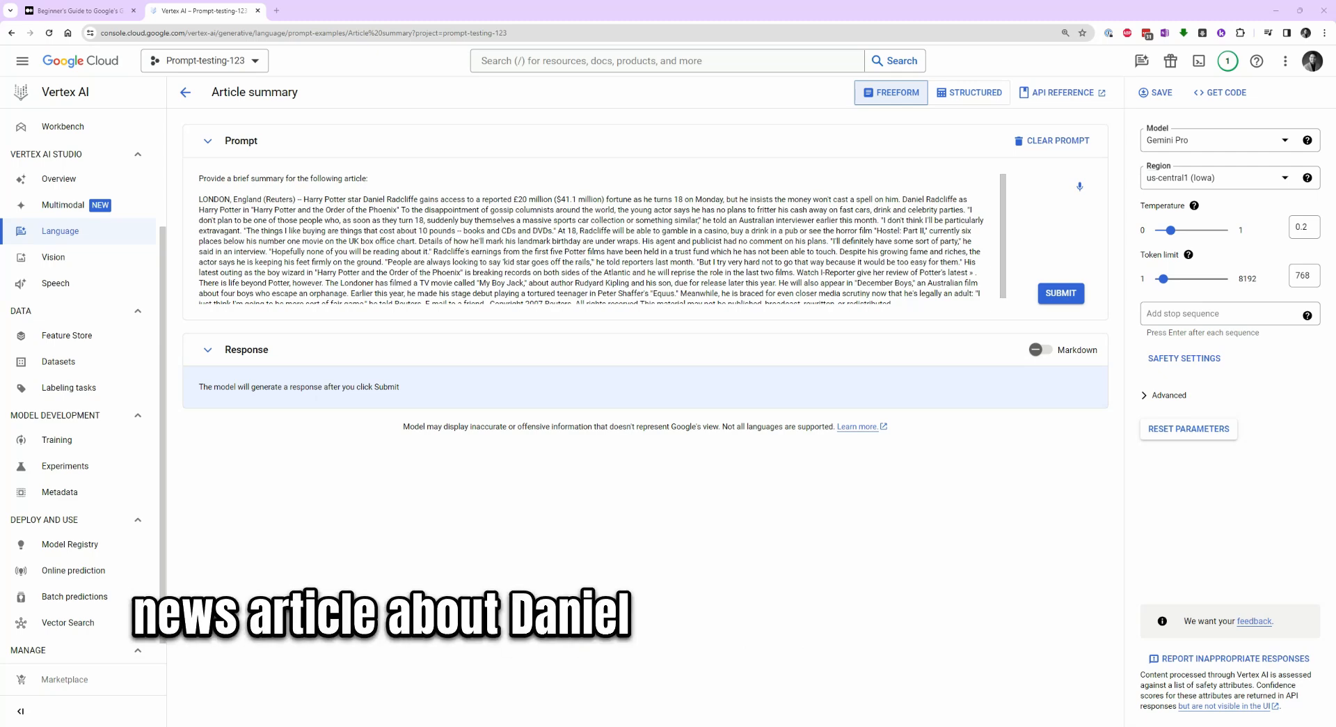
# Step: Submit the Article summary sample and the ad copy prompt for a part-time data entry job, reviewing each response
pyautogui.click(1067, 295)
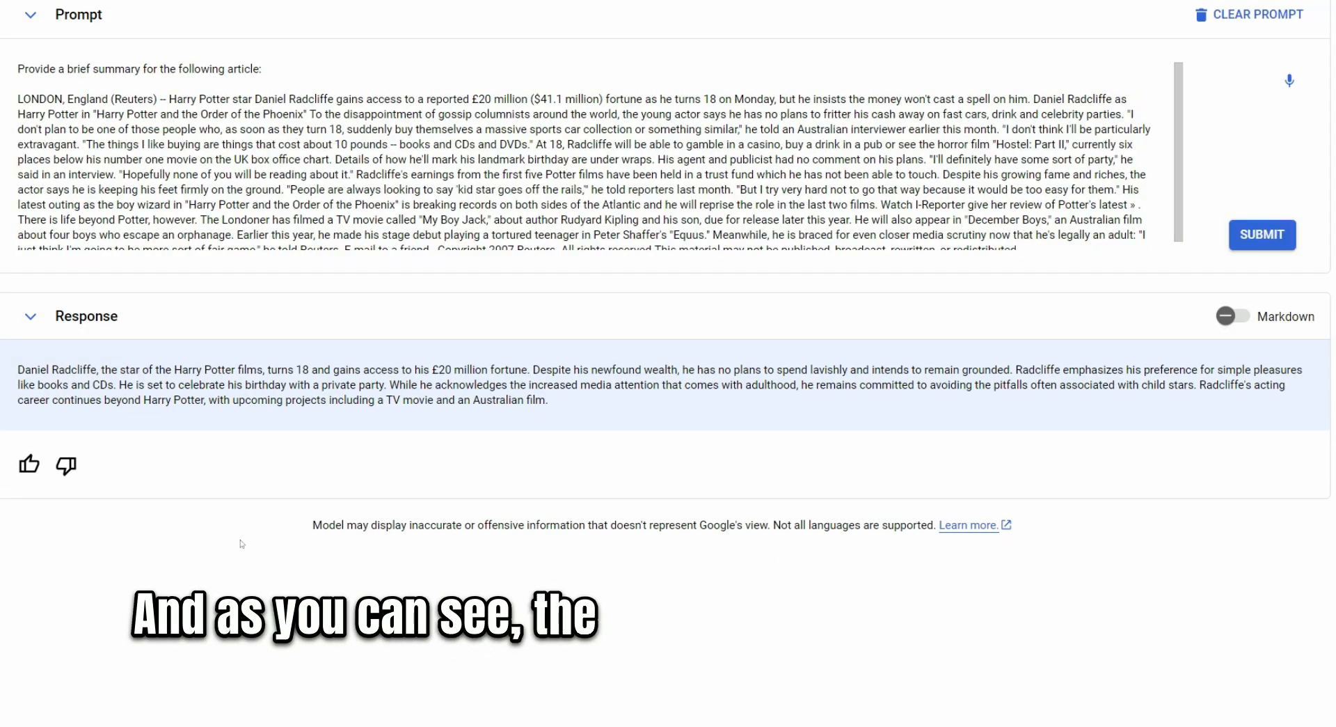
pyautogui.scroll(-1, 529, 181)
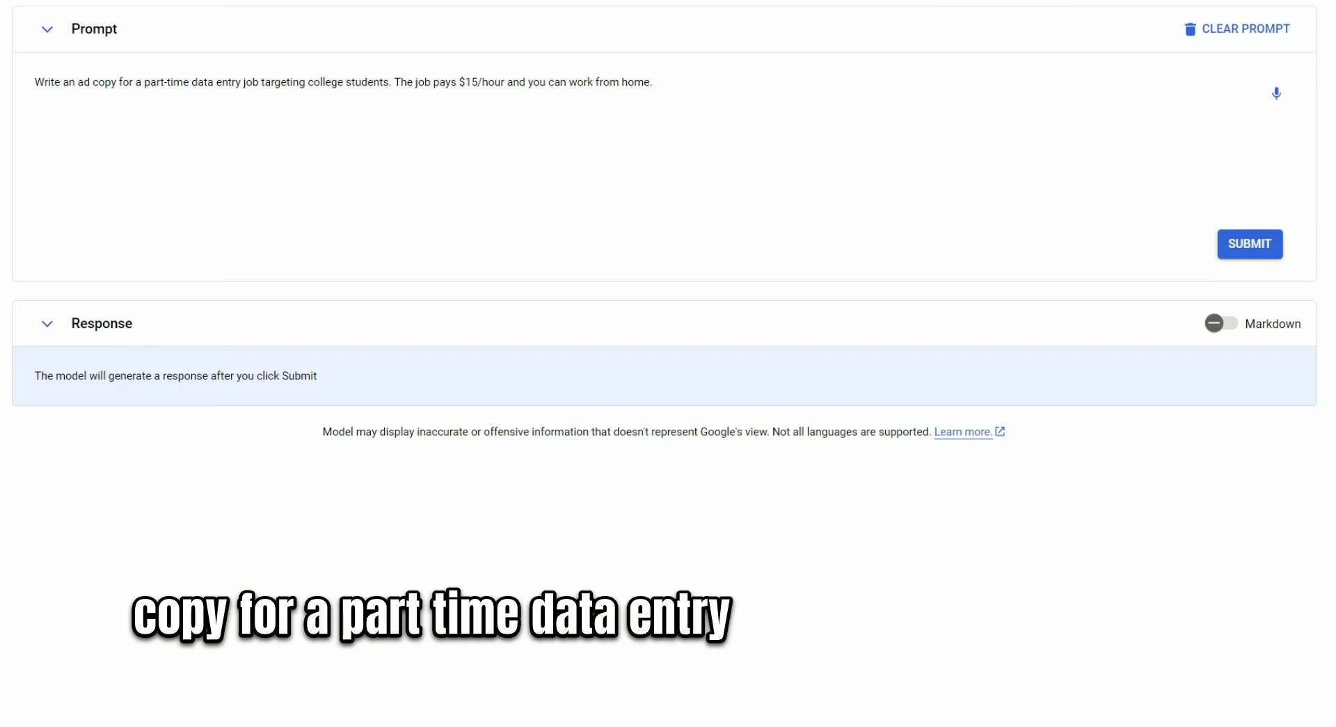
pyautogui.click(1250, 245)
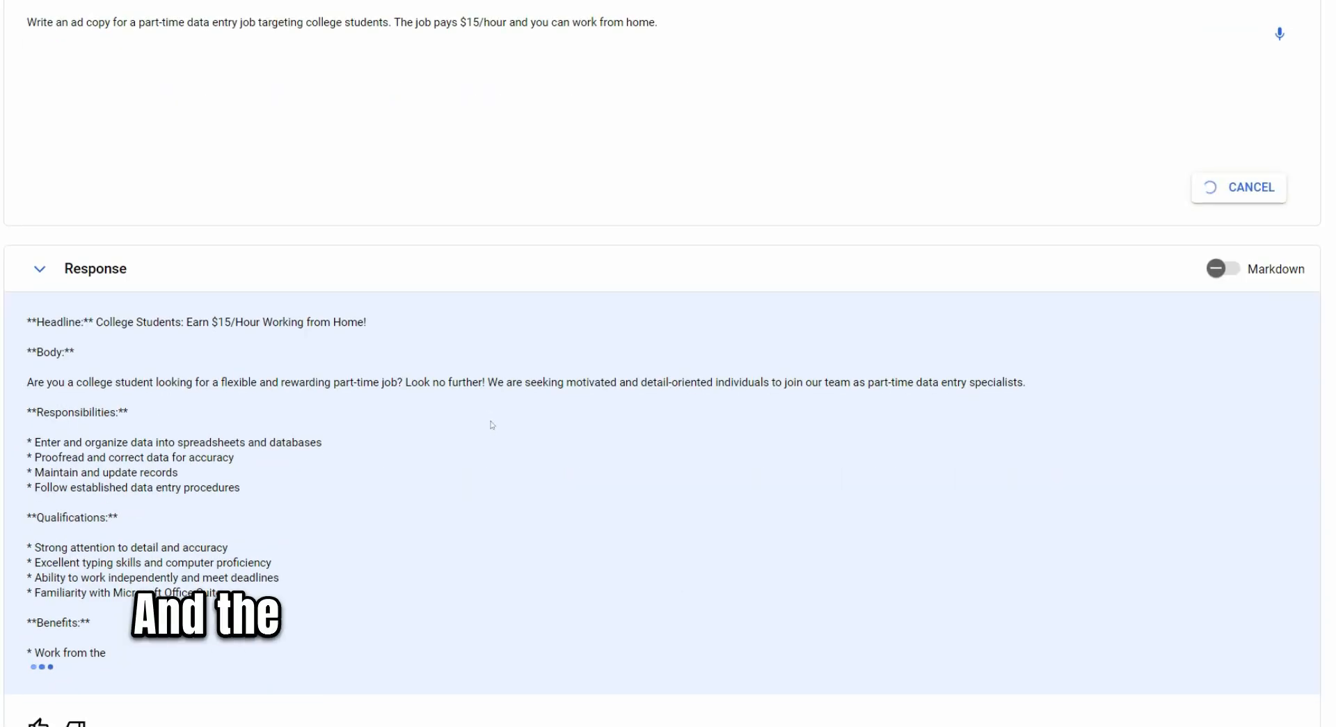
pyautogui.scroll(-2, 492, 425)
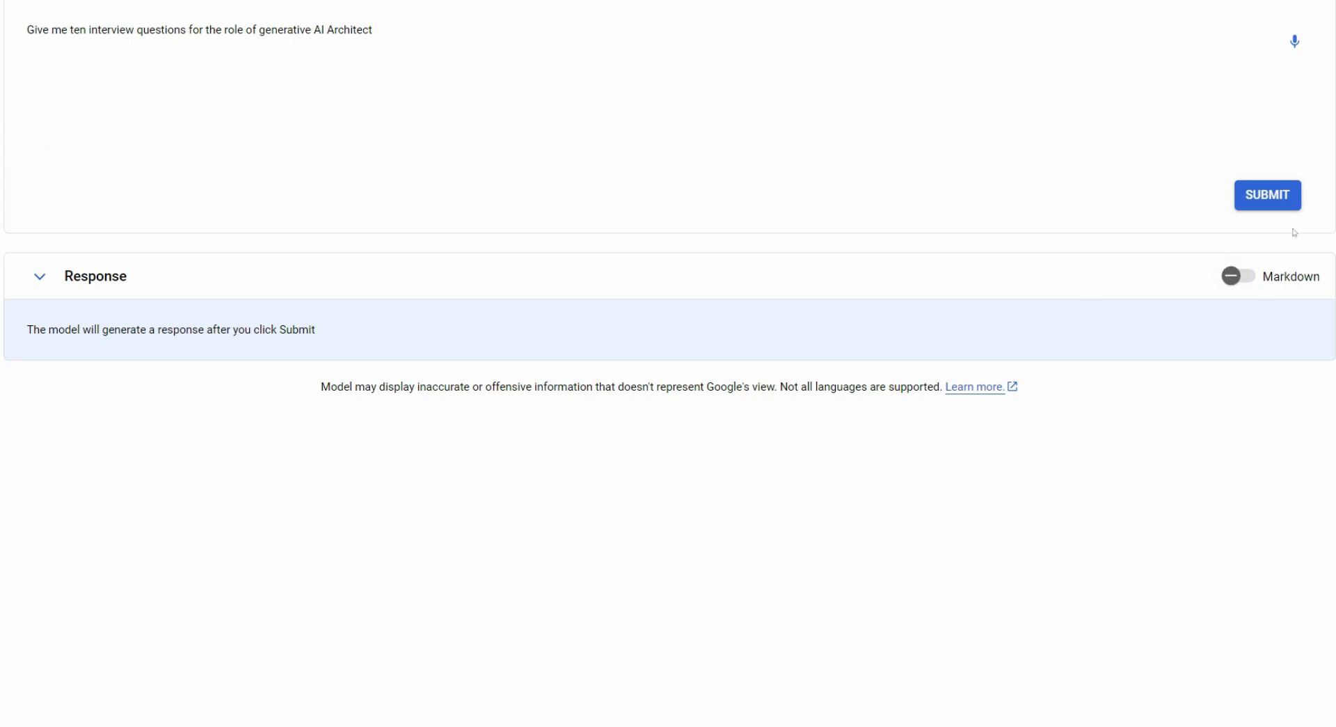
# Step: Submit the prompts for ten generative AI Architect interview questions and for dog meme ideas for a Friday at work
pyautogui.click(1284, 206)
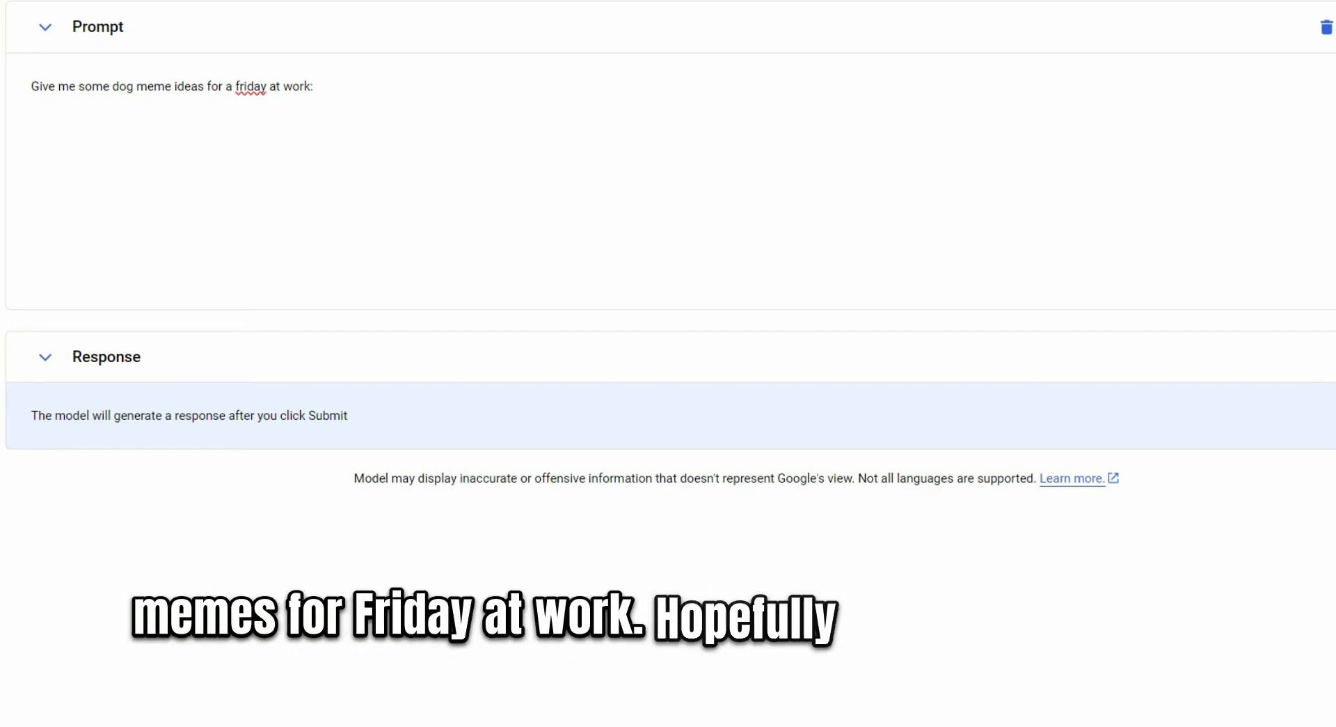
pyautogui.click(1332, 269)
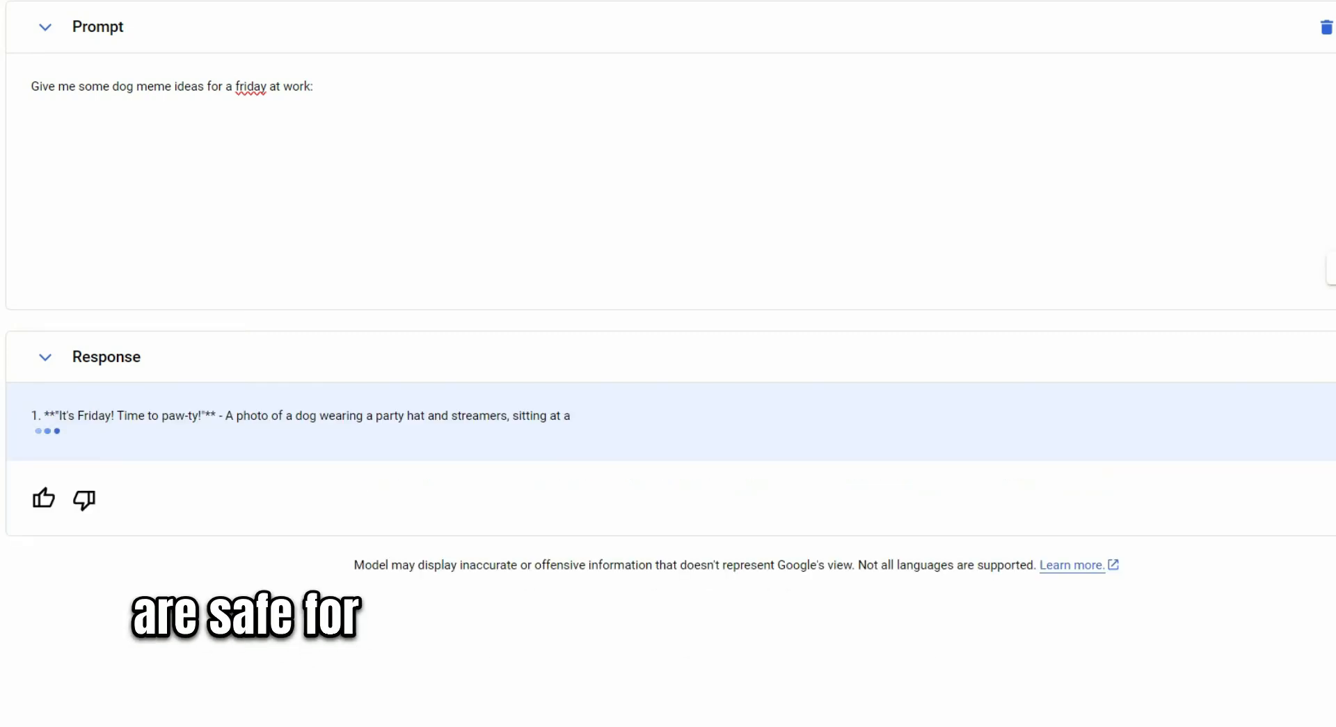